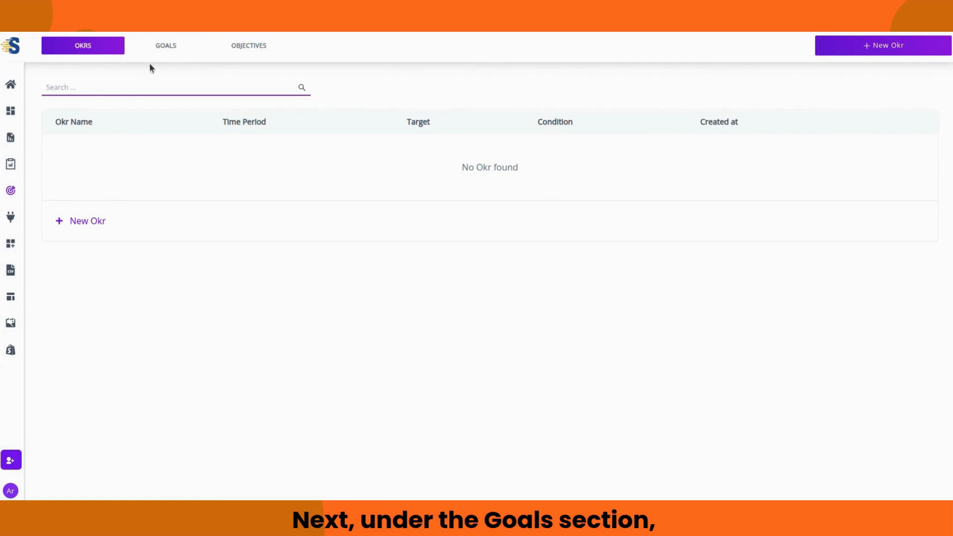
Look over the Goals and Objectives lists and return to the OKRs list.
click(162, 50)
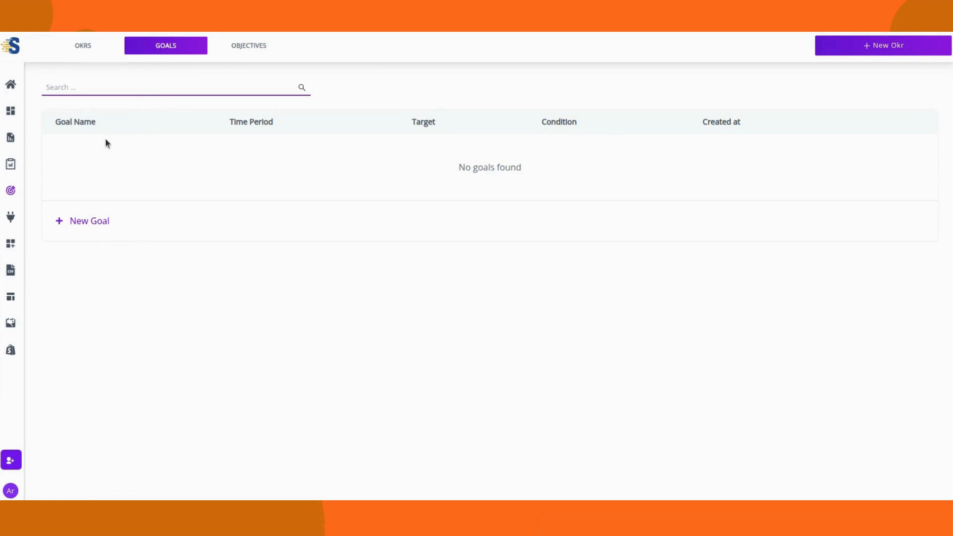
click(244, 50)
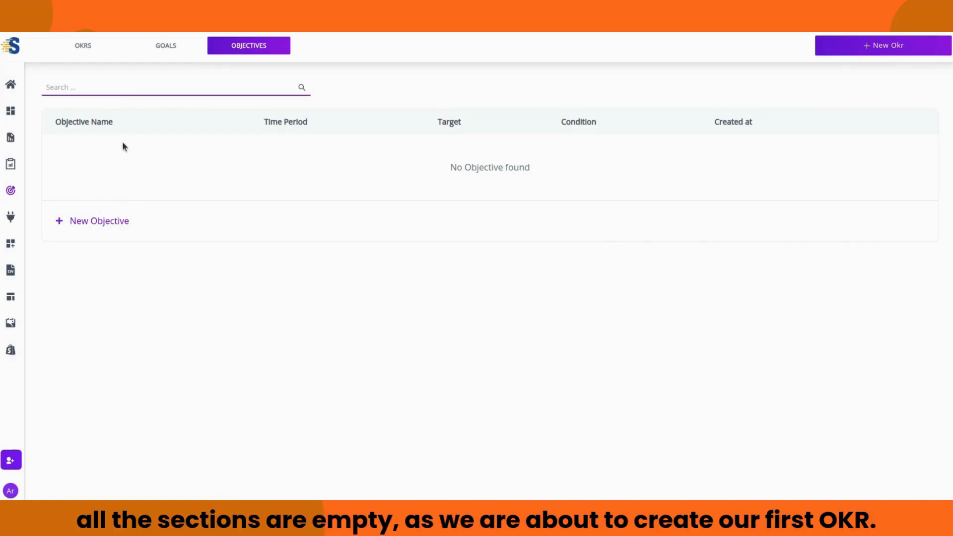
click(83, 42)
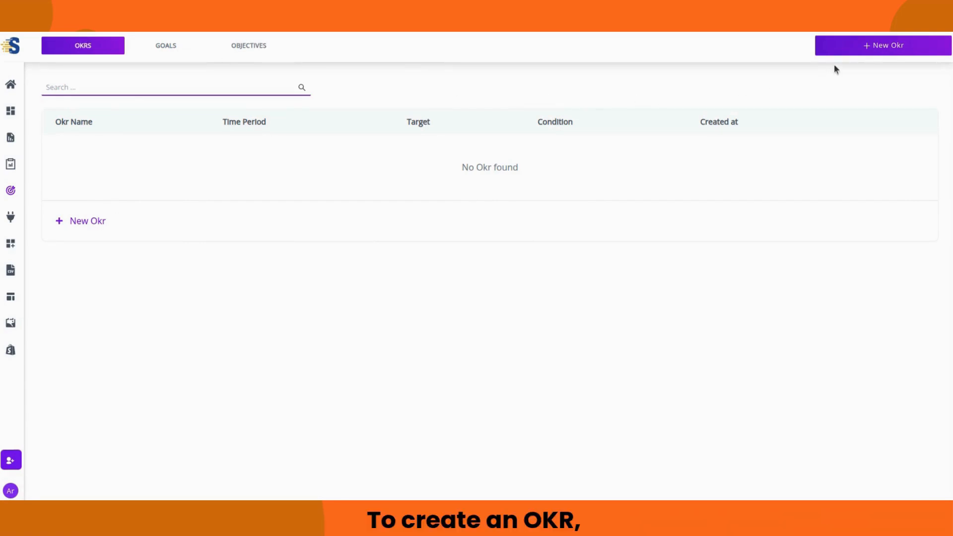
Start a new OKR of type Goal with the title "Ads Leads Generation".
click(846, 52)
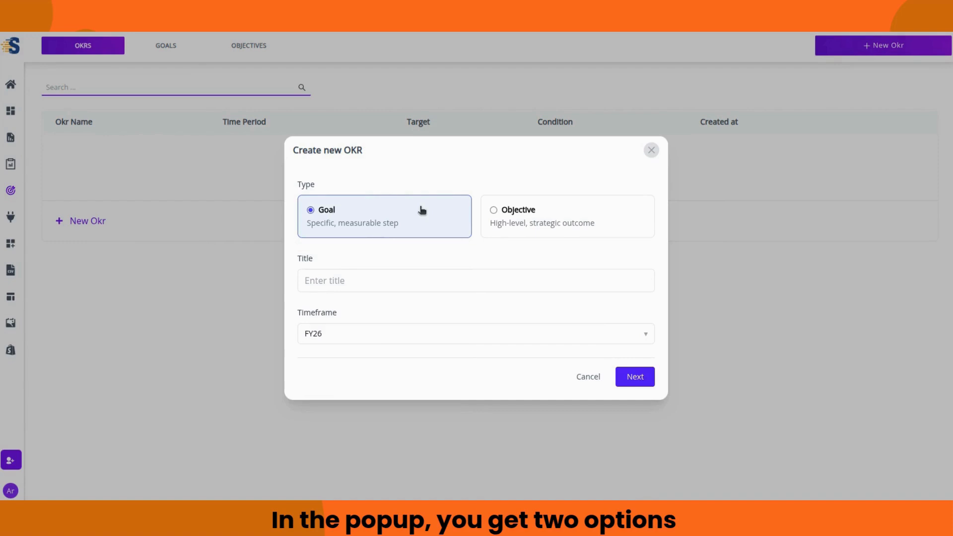
click(501, 212)
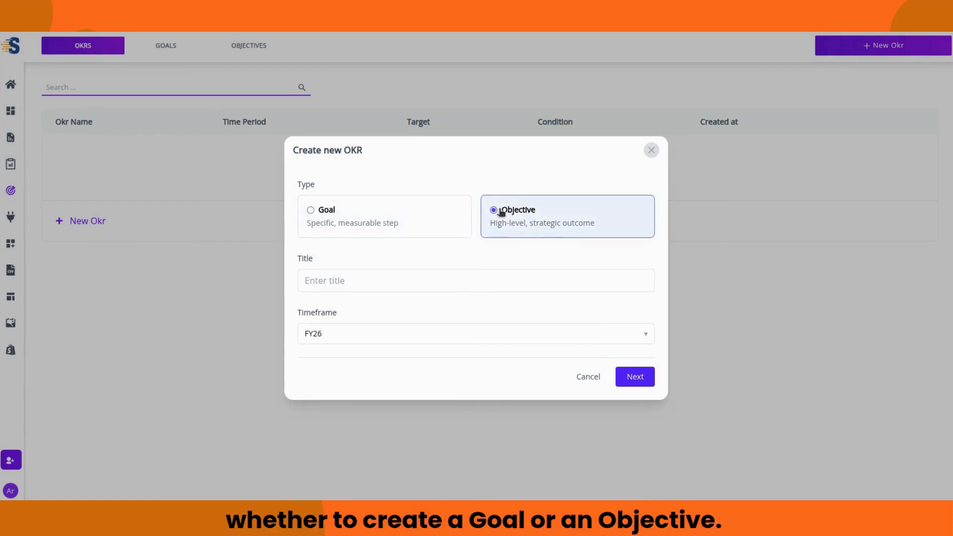
click(400, 218)
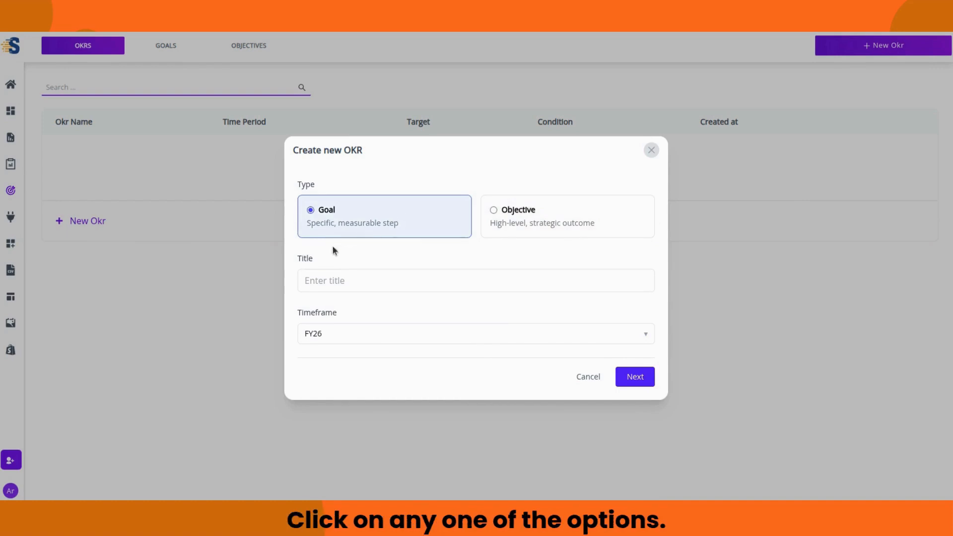
click(340, 280)
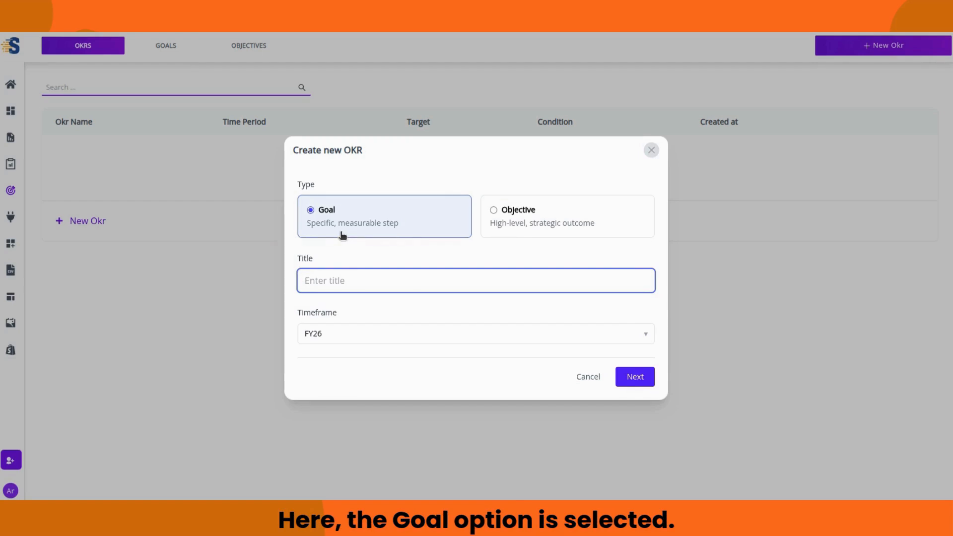
text(A)
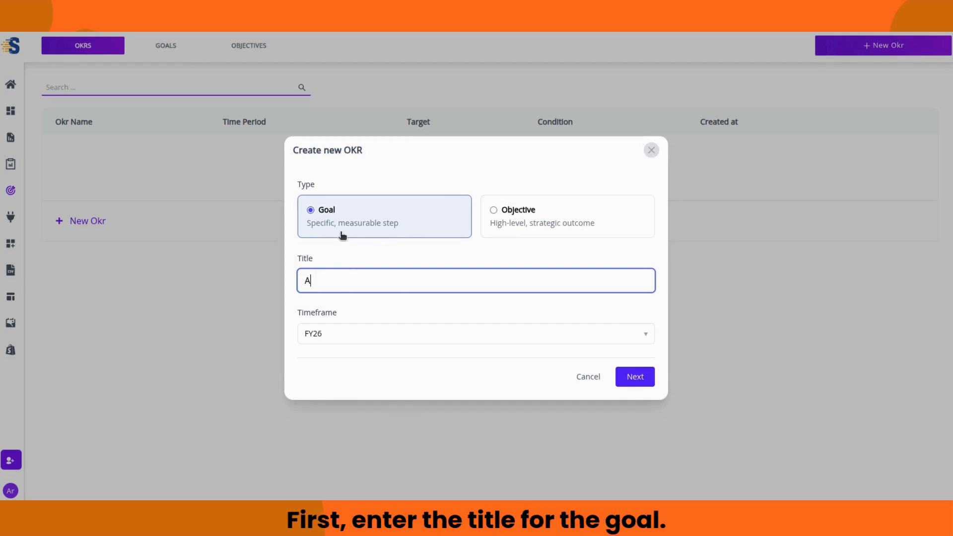
text(ds Le)
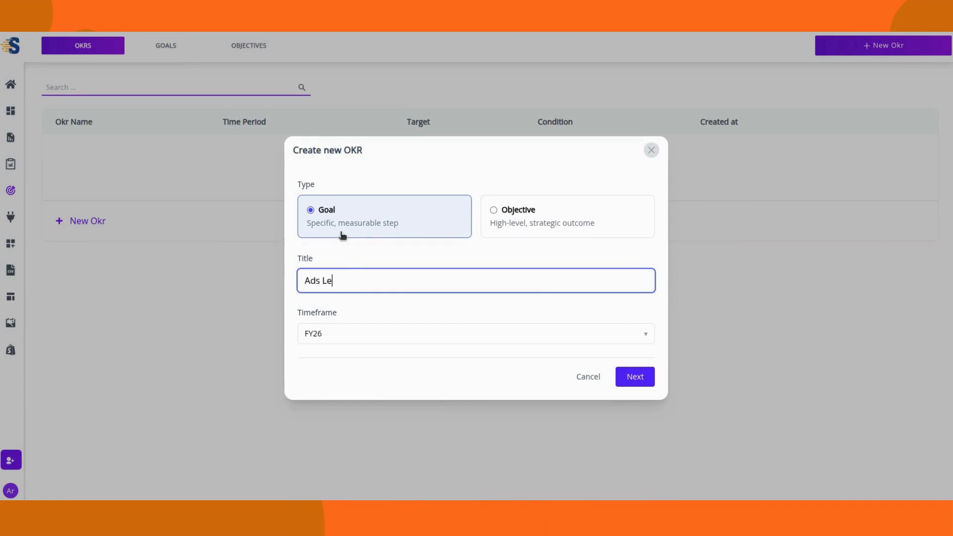
text(ads Generation)
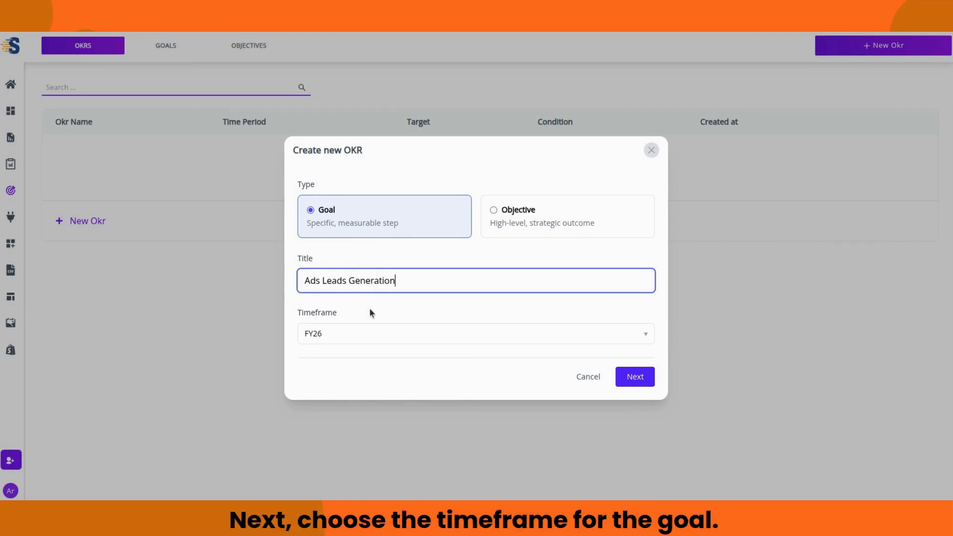
Apply the full FY26 (Jan 1 - Dec 31) timeframe to the goal and continue to its progress settings.
click(371, 332)
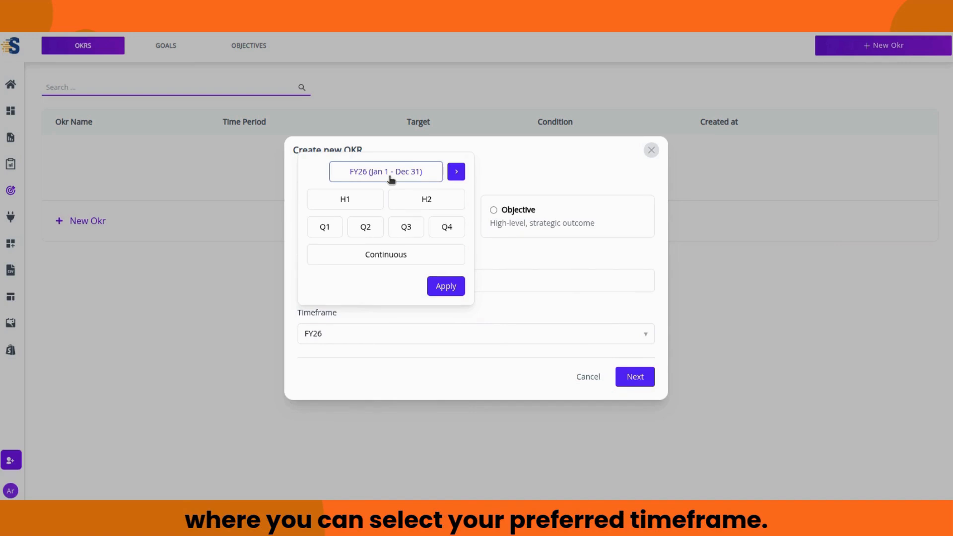
click(455, 172)
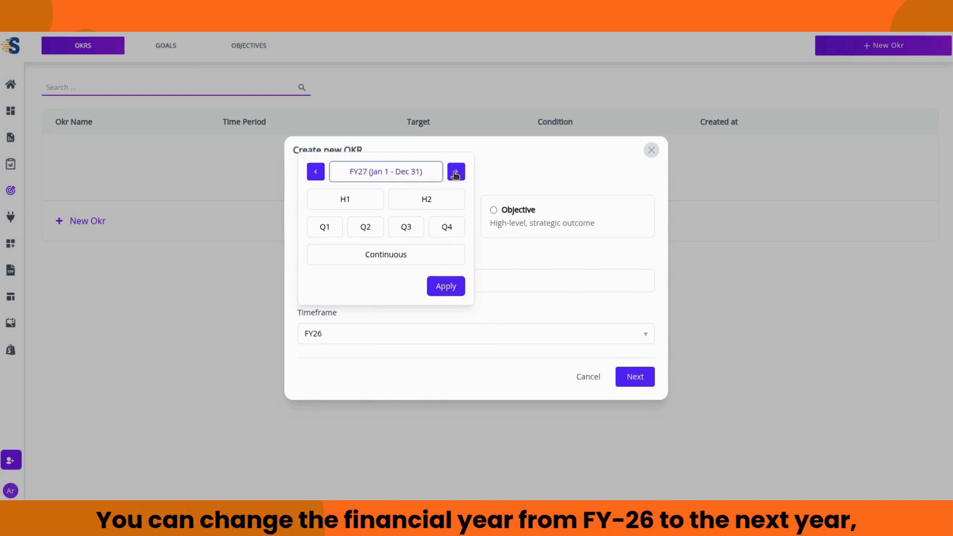
click(309, 175)
click(351, 205)
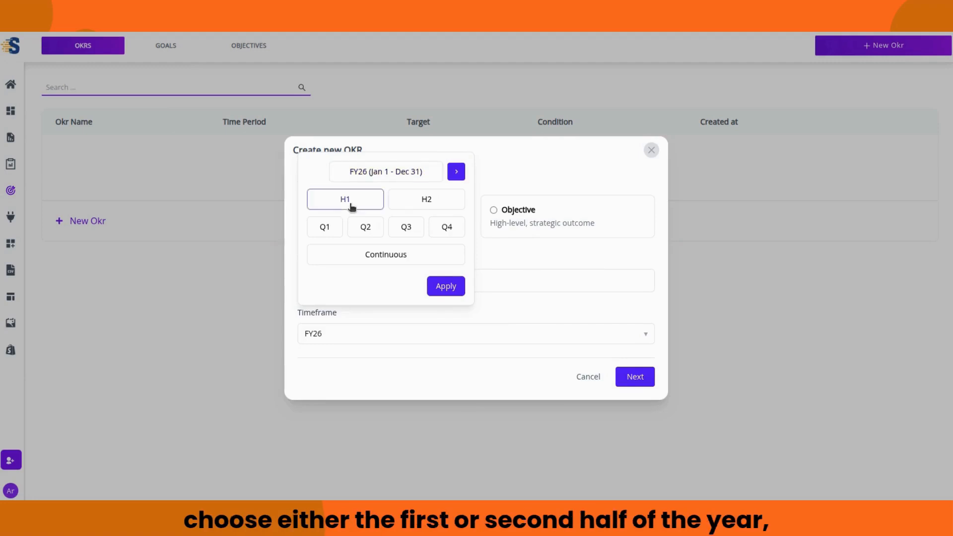
click(429, 204)
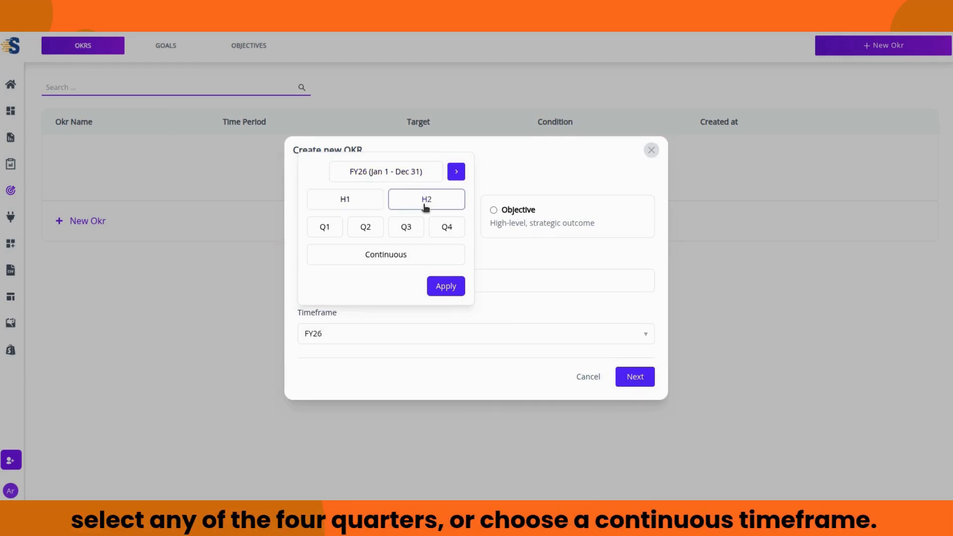
click(327, 230)
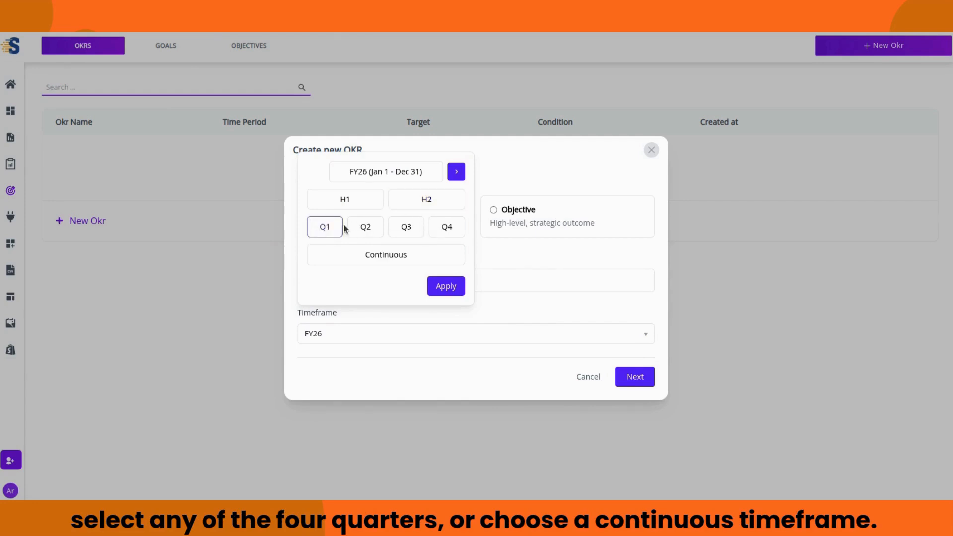
click(360, 227)
click(406, 229)
click(435, 228)
click(396, 174)
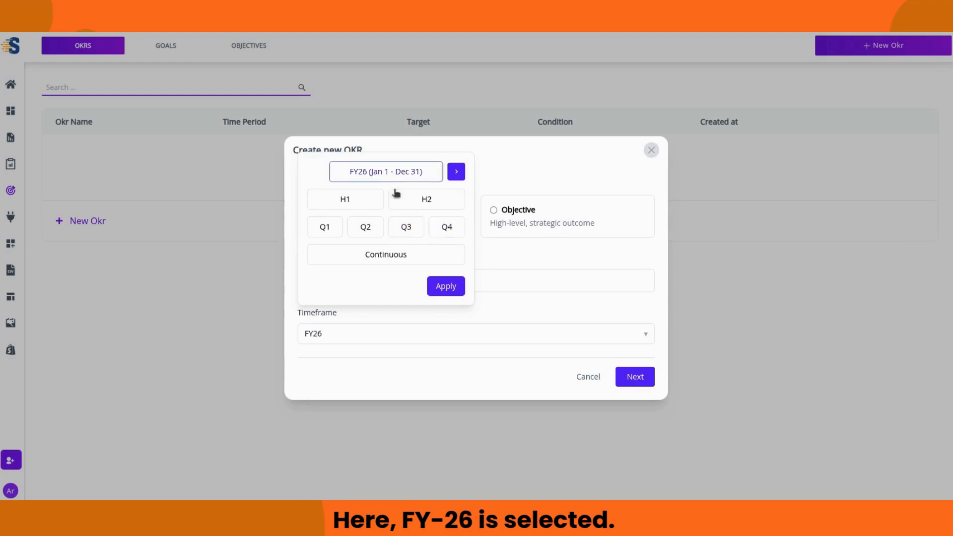
click(437, 284)
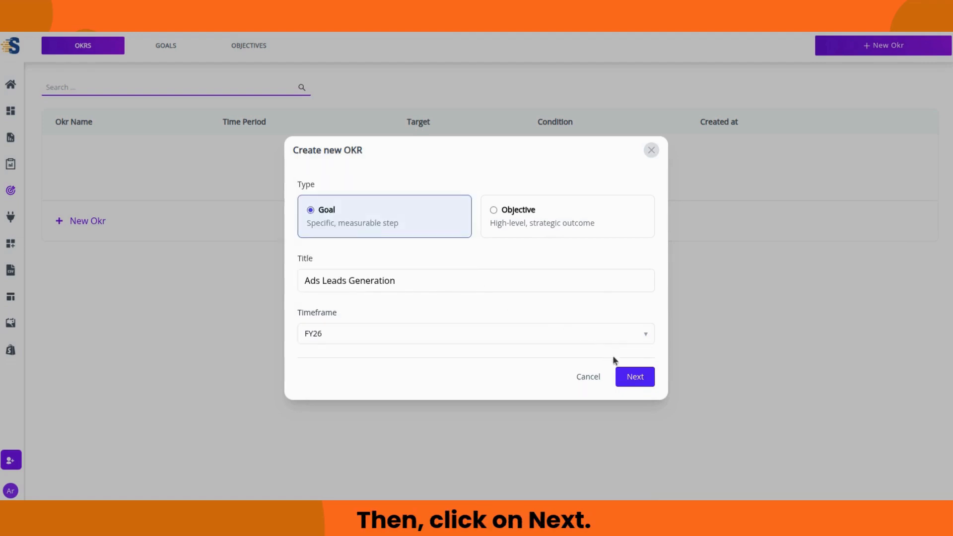
click(635, 378)
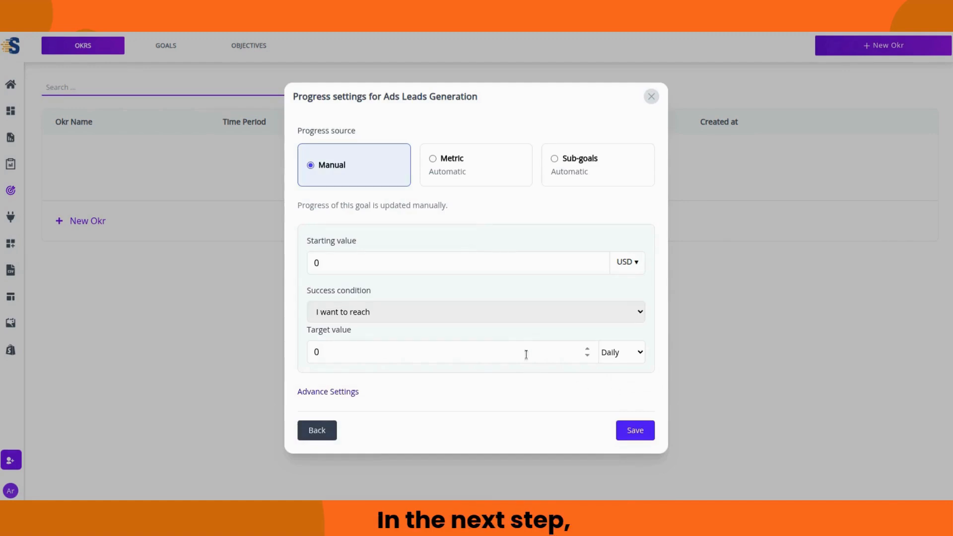
Examine the Metric and Sub-goals progress source options and return to Manual tracking.
click(324, 259)
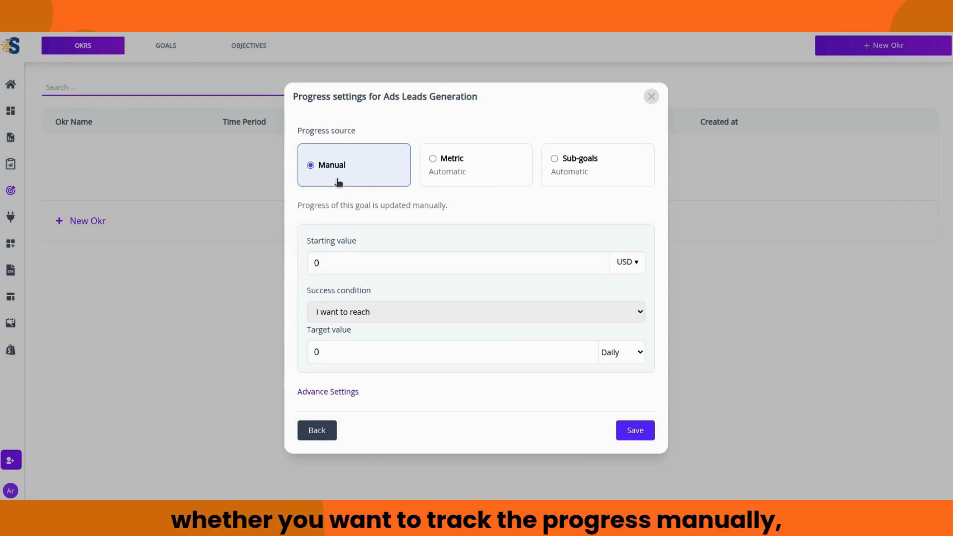
click(446, 180)
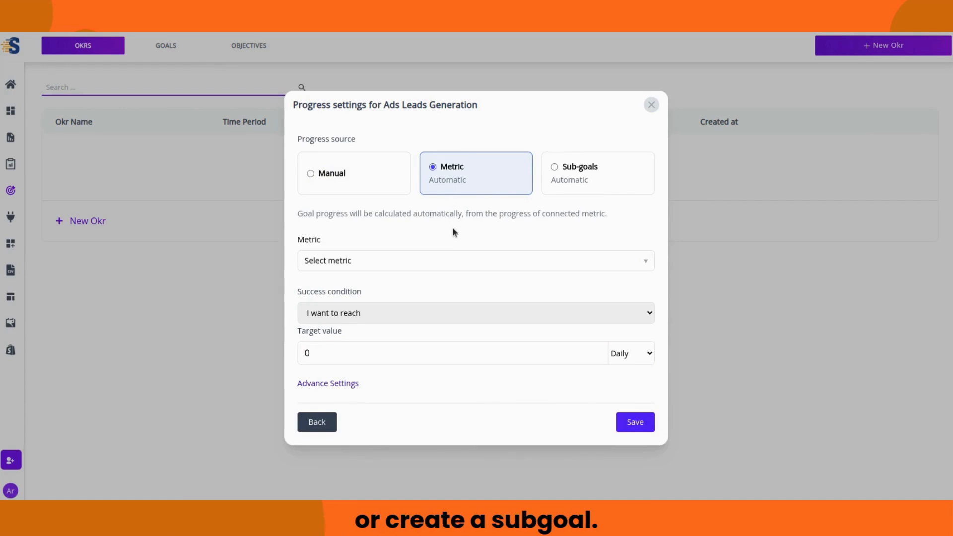
click(568, 182)
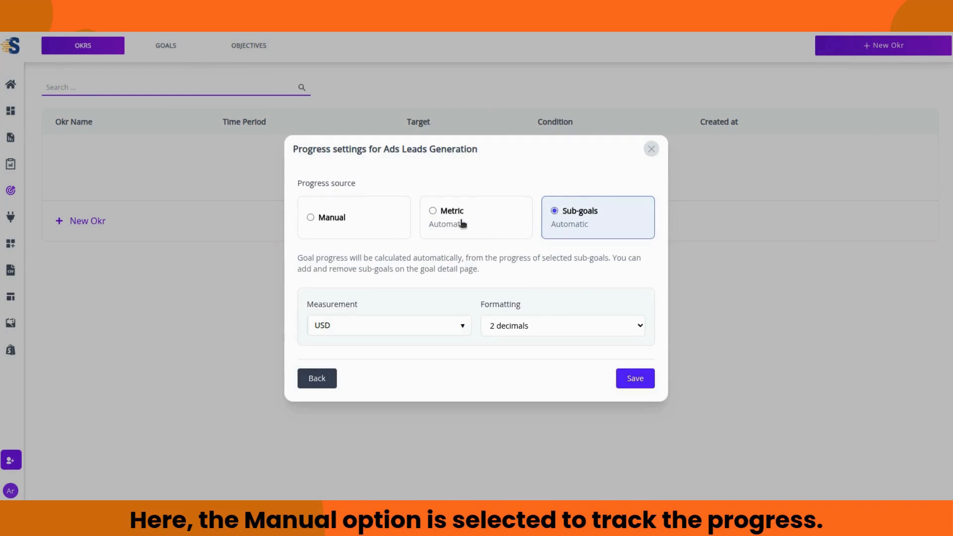
click(356, 233)
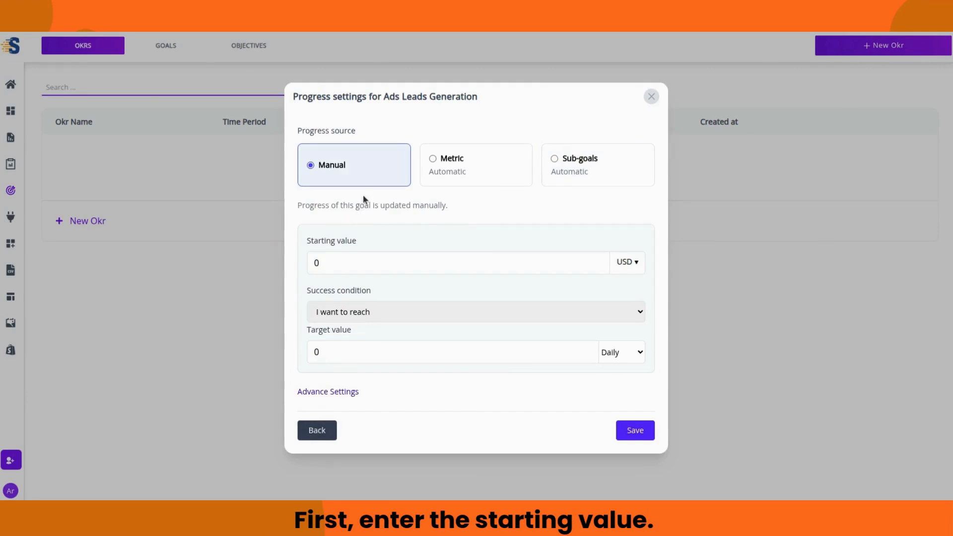
Set the goal's starting value to 50 with Number # as the value type.
double_click(332, 263)
text(50)
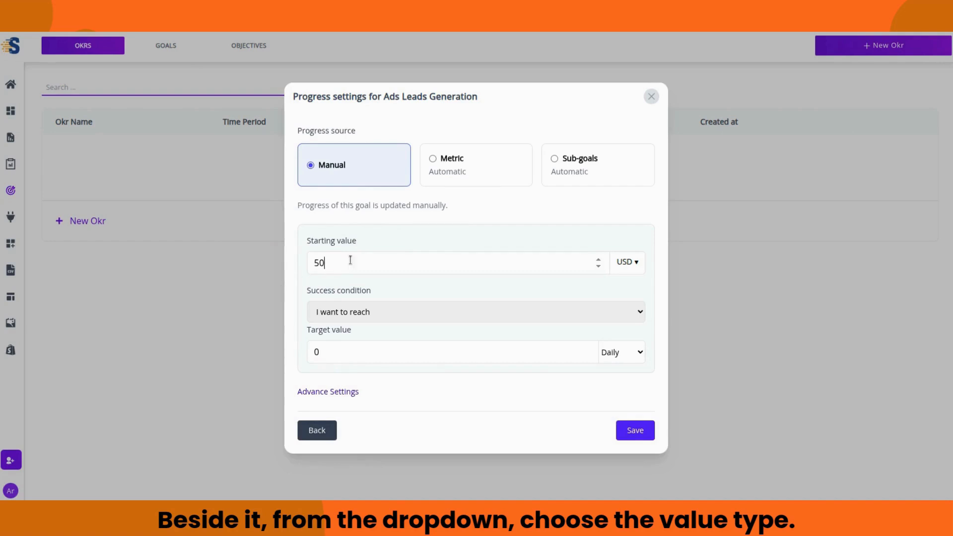
click(628, 262)
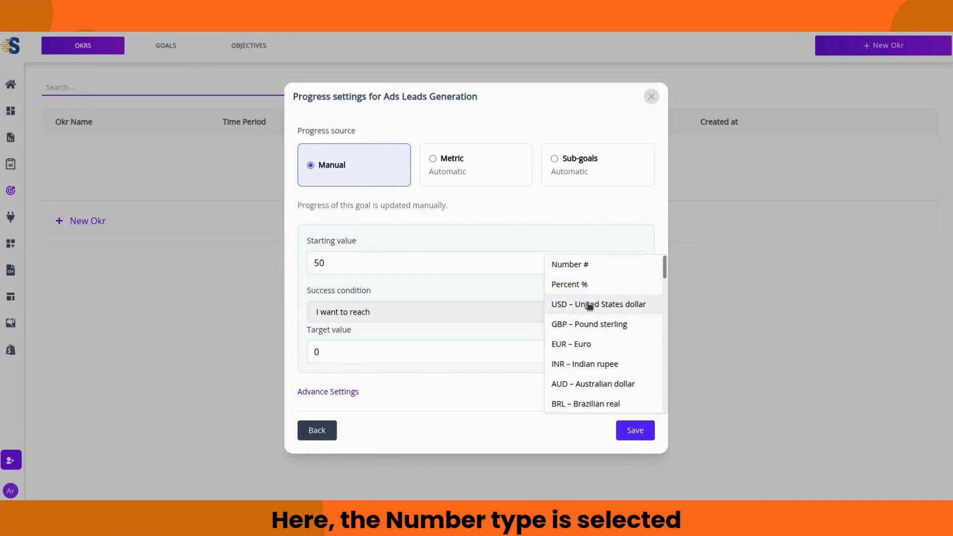
click(580, 265)
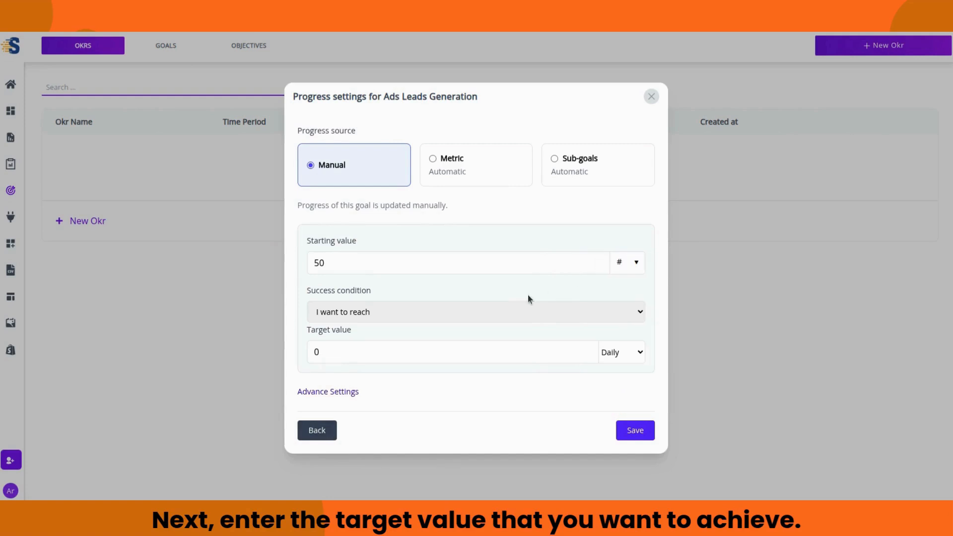
Set the goal's target value to 100 with Daily frequency and the success condition "I want to reach".
double_click(325, 355)
text(100)
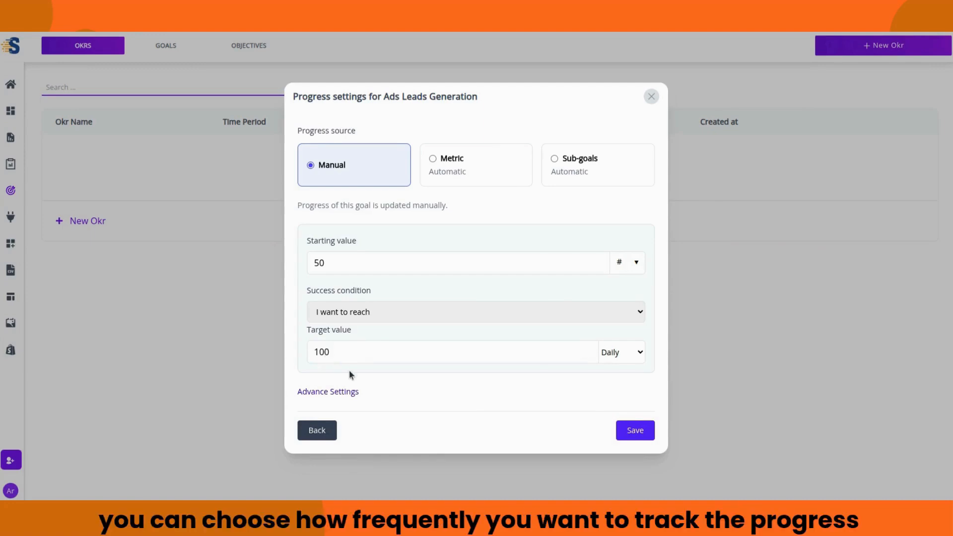
click(633, 354)
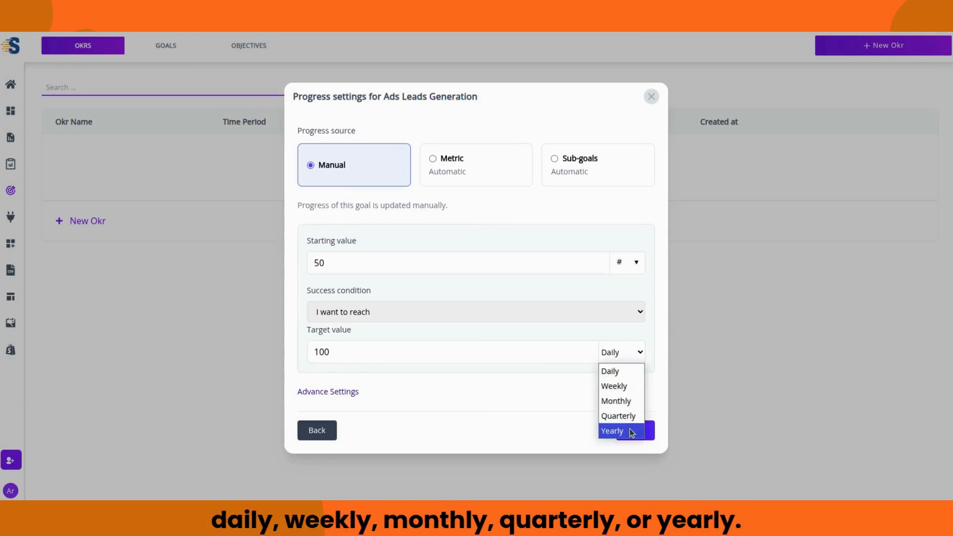
click(619, 374)
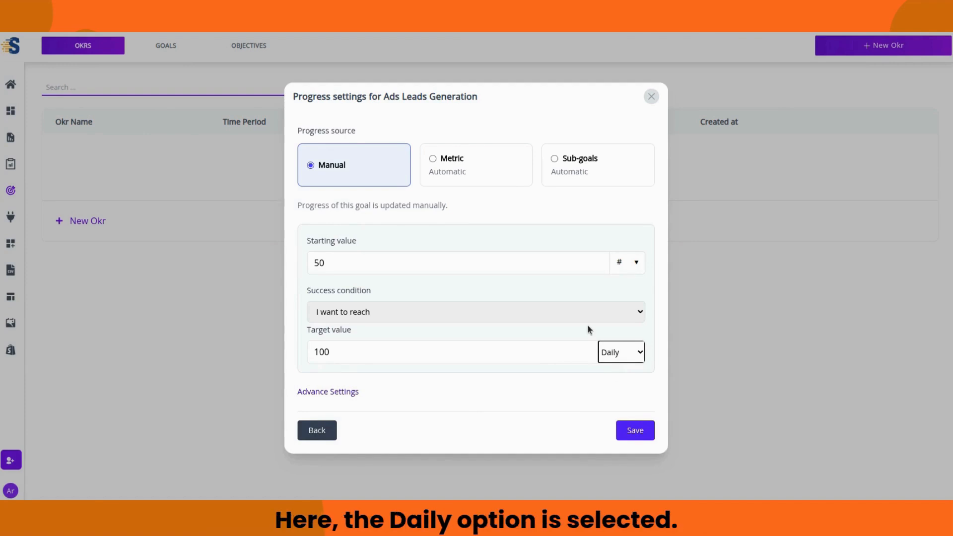
click(632, 310)
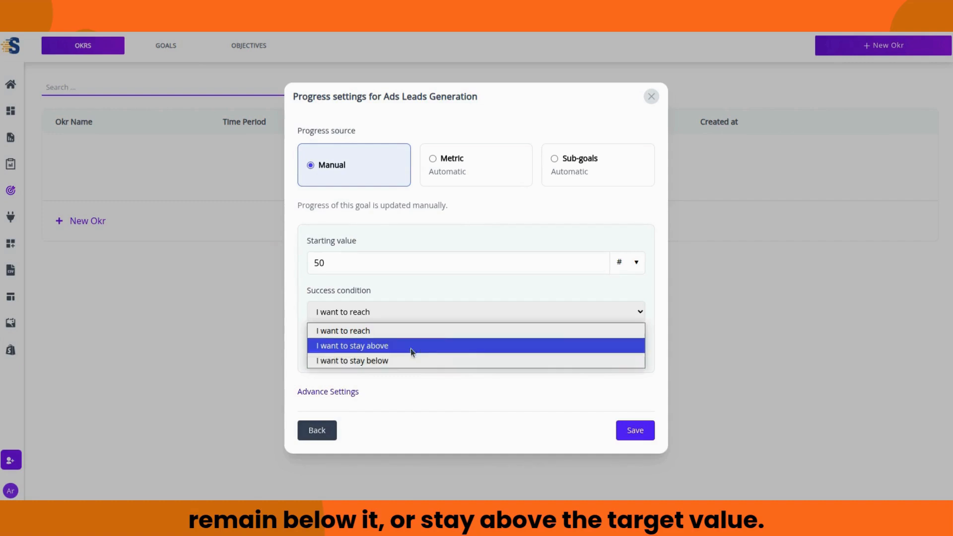
click(482, 329)
click(486, 330)
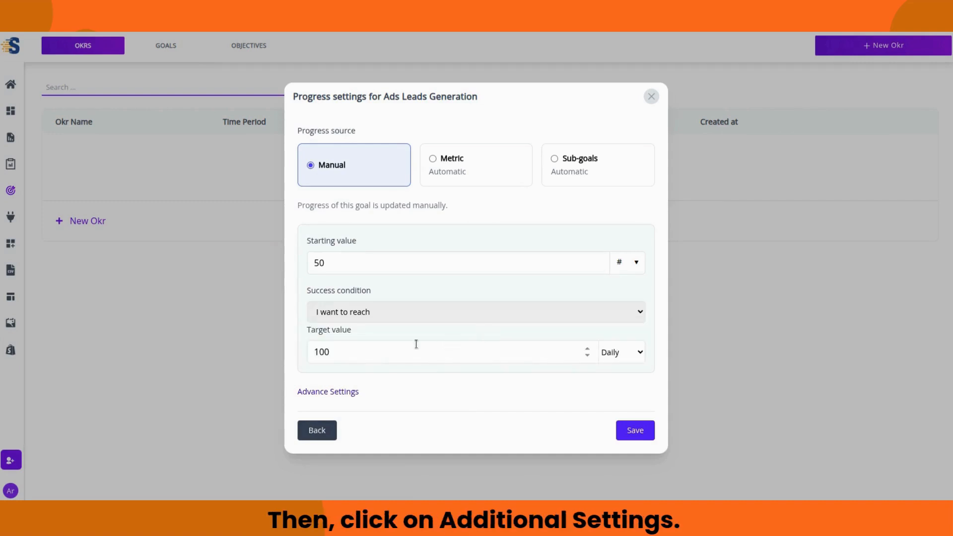
Open the advanced target settings and examine the quarterly, monthly, weekly, daily and yearly breakdowns of the goal's target values.
click(340, 393)
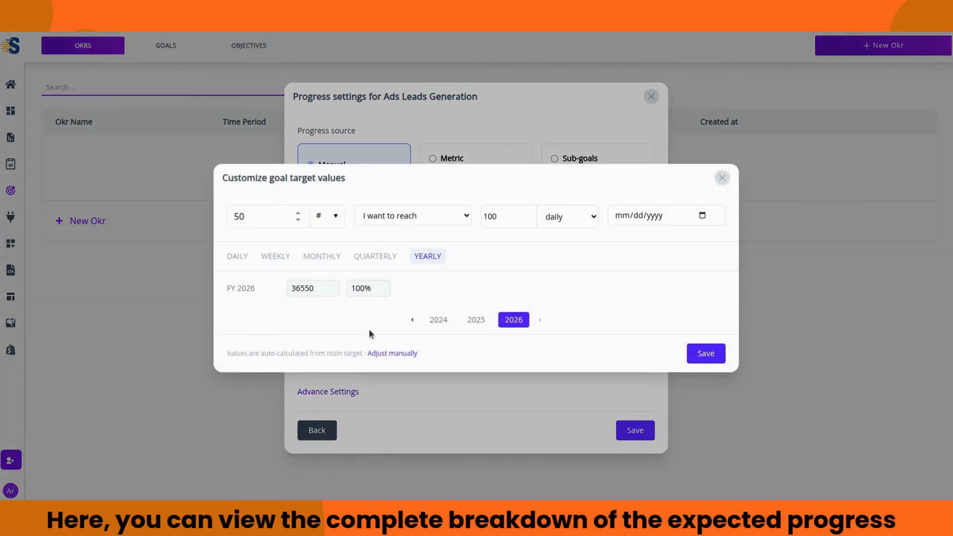
click(377, 257)
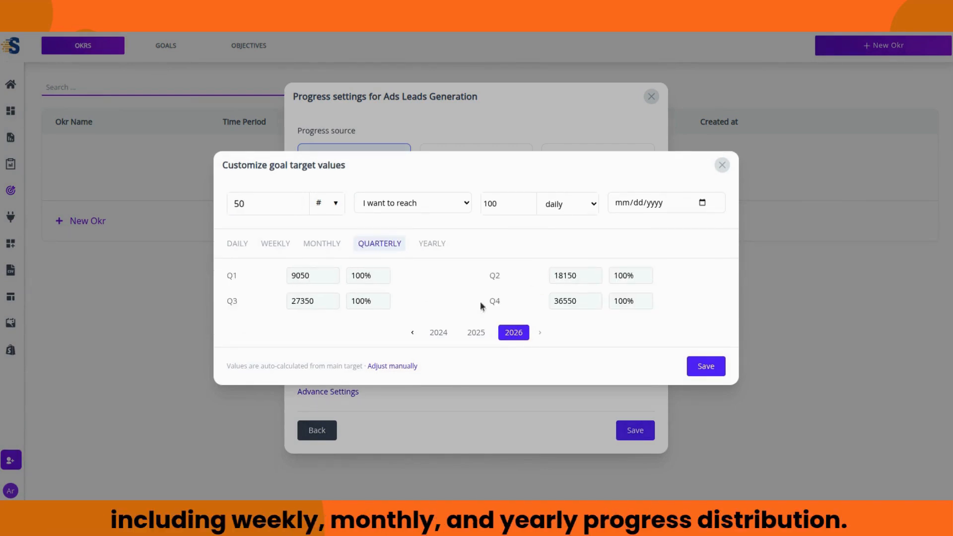
click(312, 244)
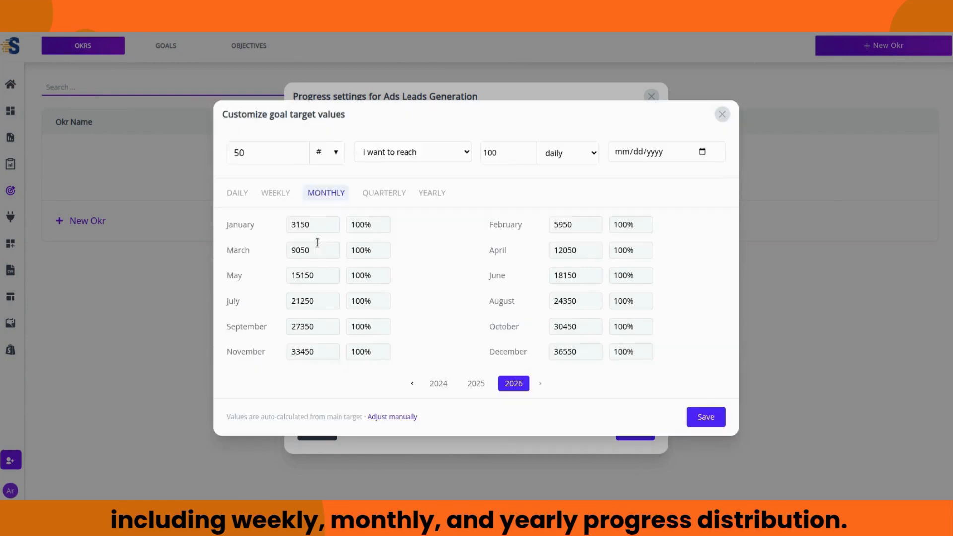
click(276, 193)
click(241, 163)
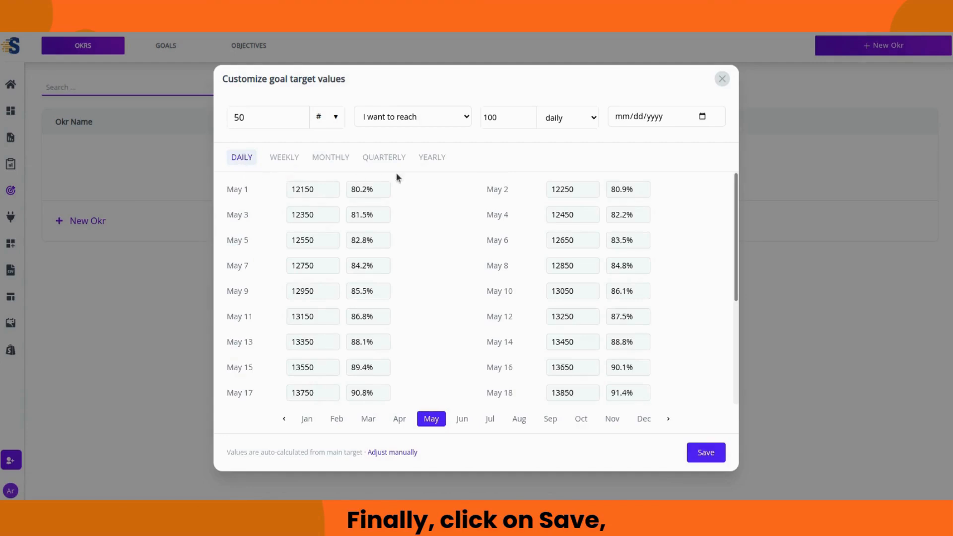
click(423, 159)
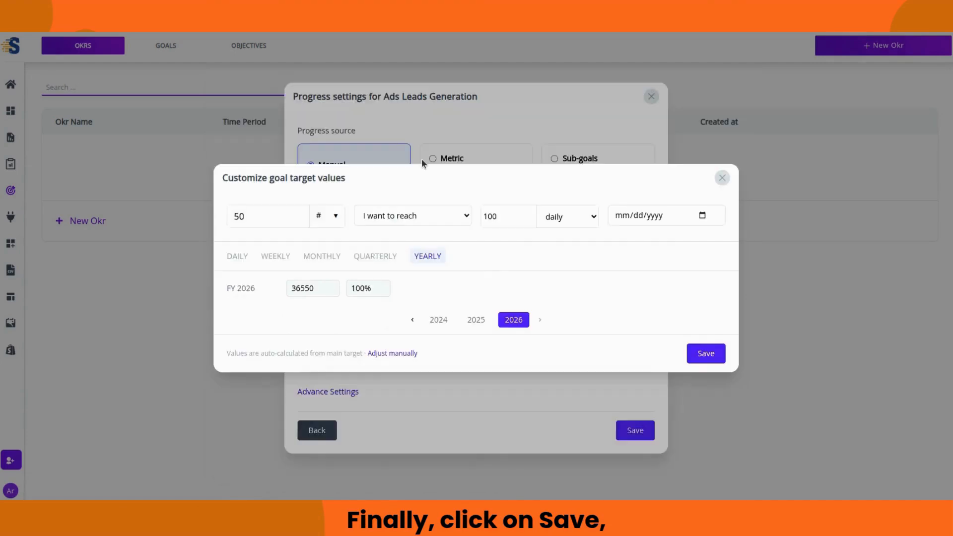
Save the customized target values and the progress settings of the Ads Leads Generation goal.
click(697, 358)
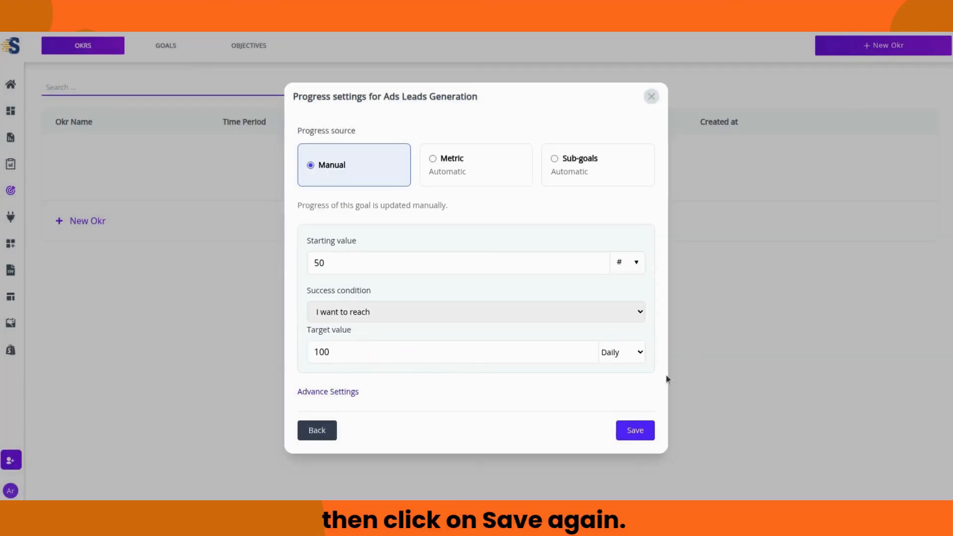
click(640, 437)
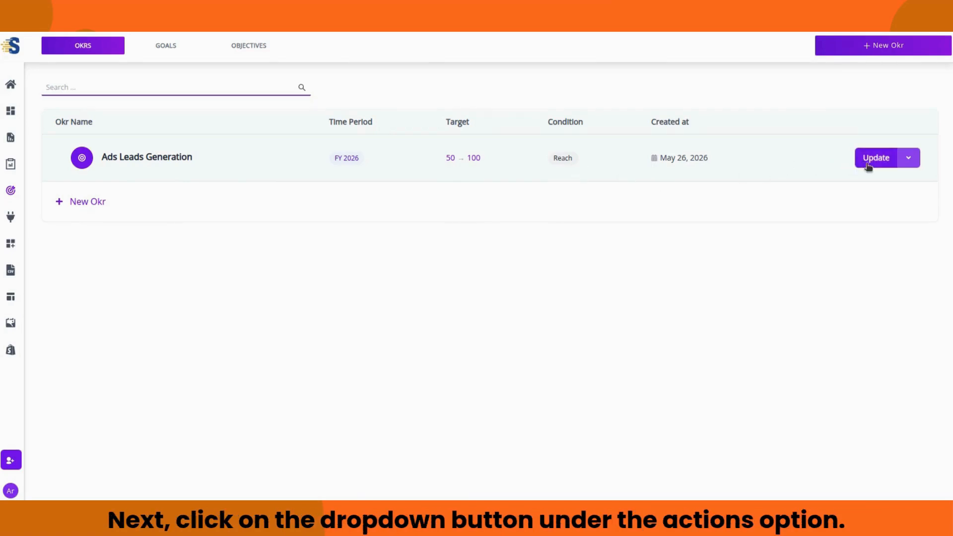
Open the details of the Ads Leads Generation goal and examine its progress, timeline, OKR details, metadata, subgoals and history.
click(908, 158)
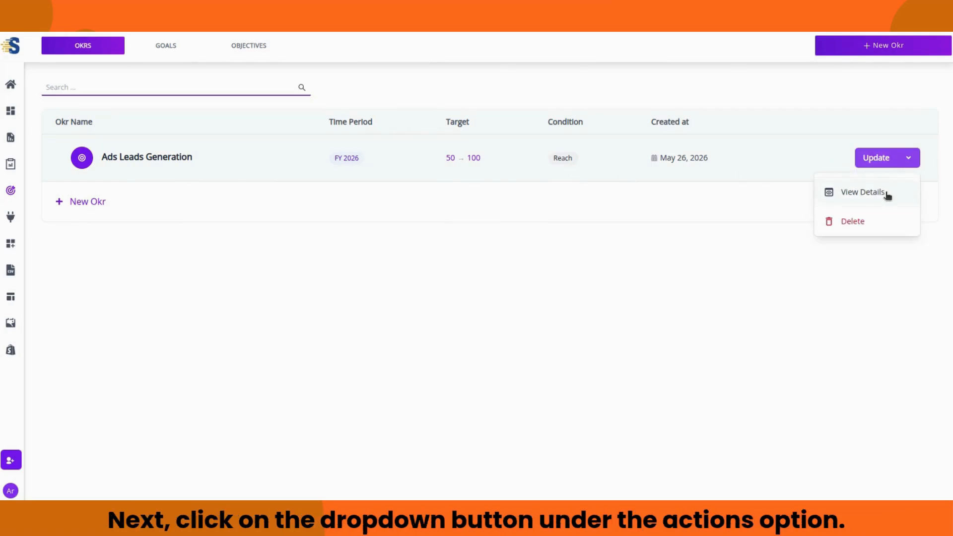
click(860, 196)
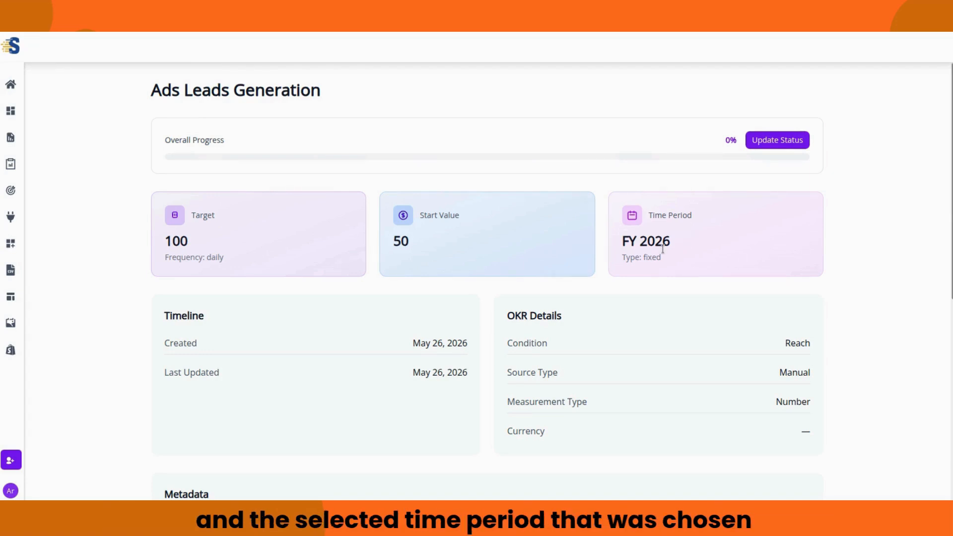
scroll(564, 278, down, 1)
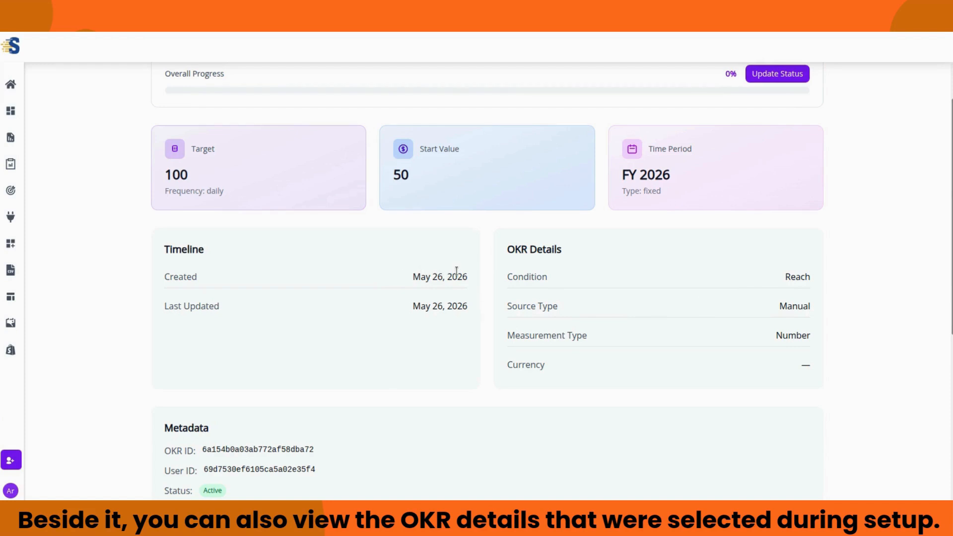
scroll(461, 273, down, 3)
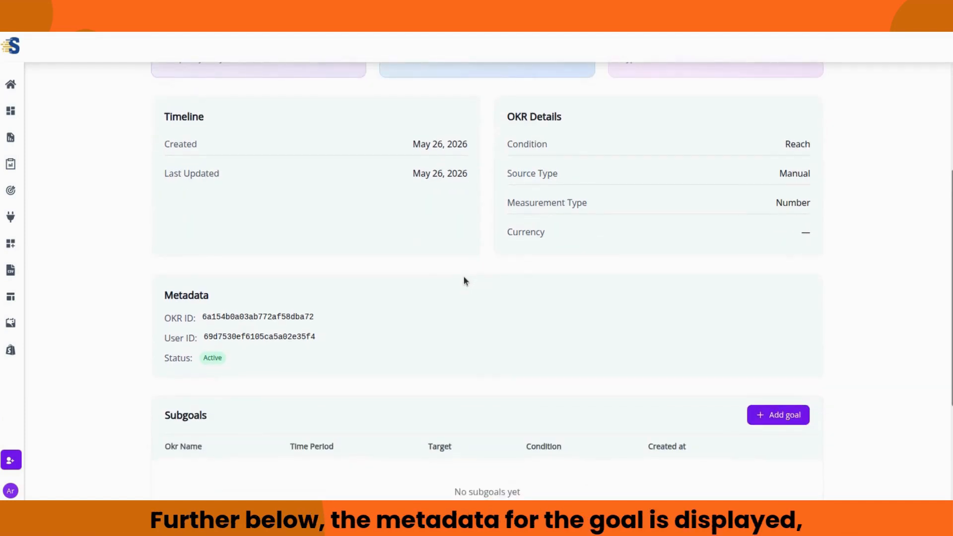
scroll(464, 276, down, 1)
scroll(464, 277, down, 1)
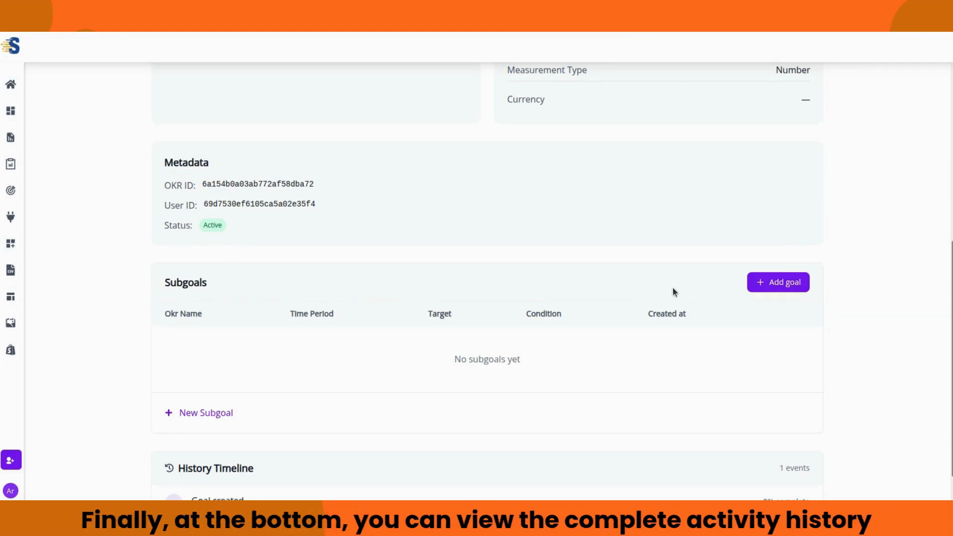
scroll(674, 292, down, 1)
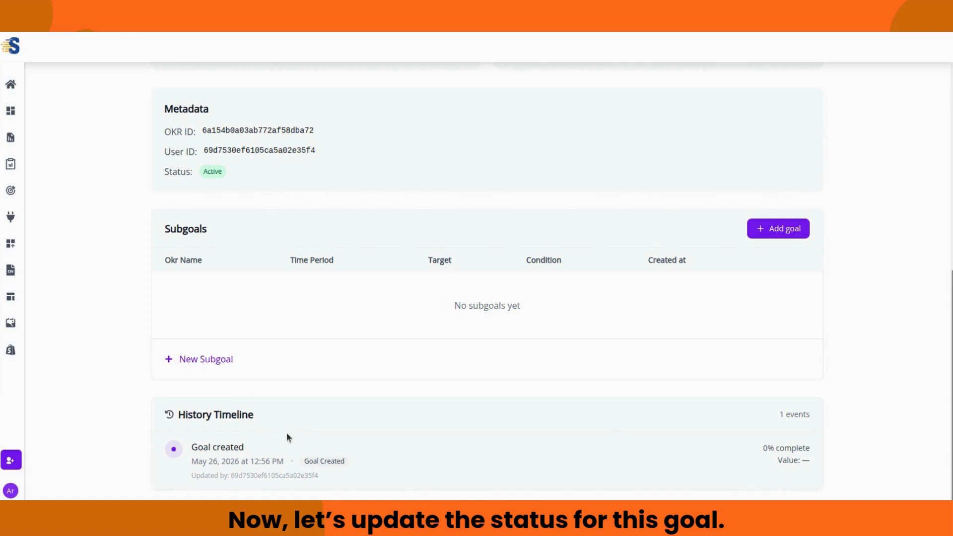
Start a status update for the goal with a current value of 70.
scroll(305, 398, up, 6)
scroll(308, 394, up, 2)
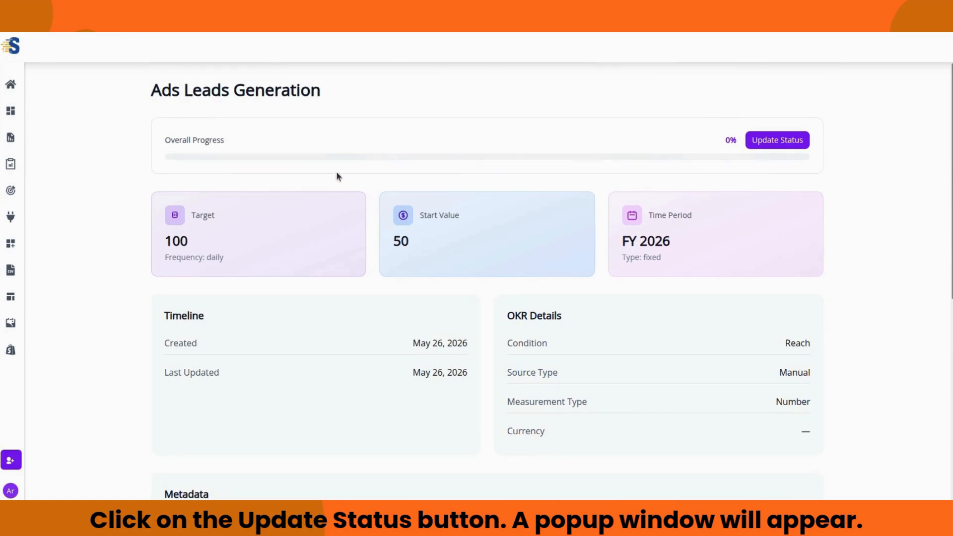
click(772, 143)
text(70)
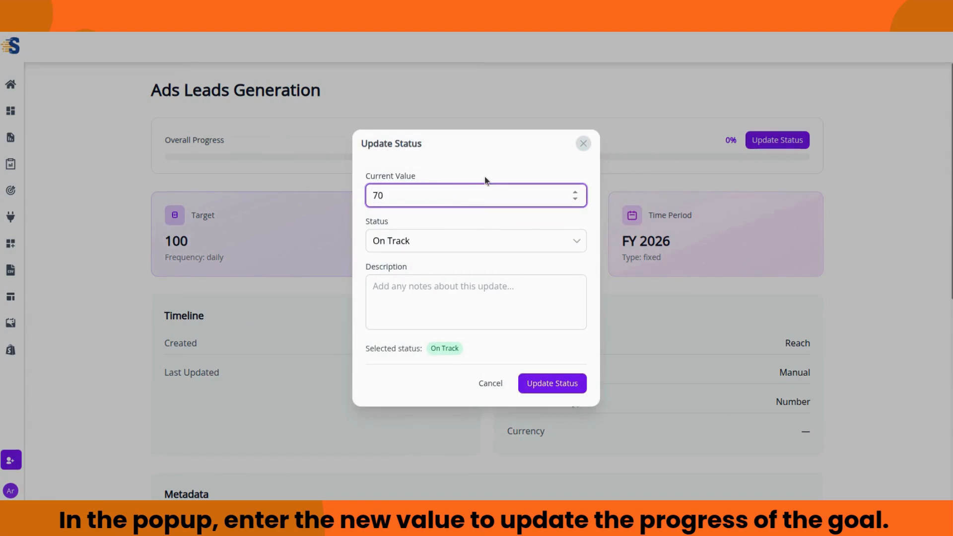
click(485, 178)
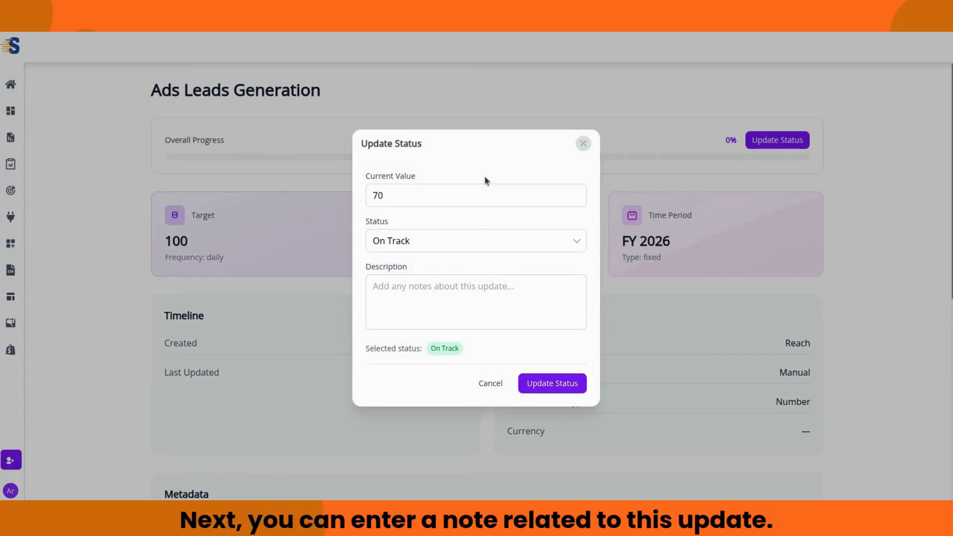
Add the description "70 leads have been generated" to the status update.
click(502, 286)
text(70 leads have been)
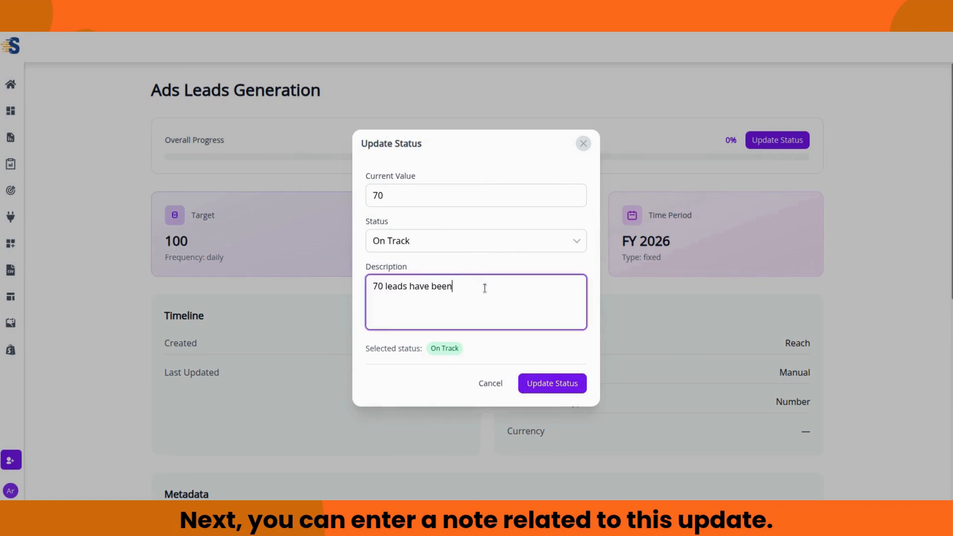
text( generated)
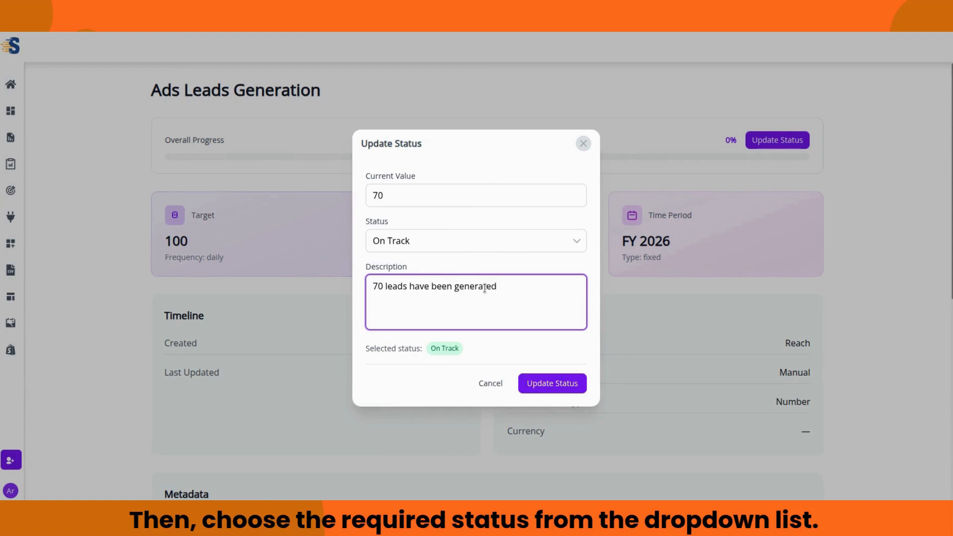
Set the status to On Track and submit the status update.
click(555, 240)
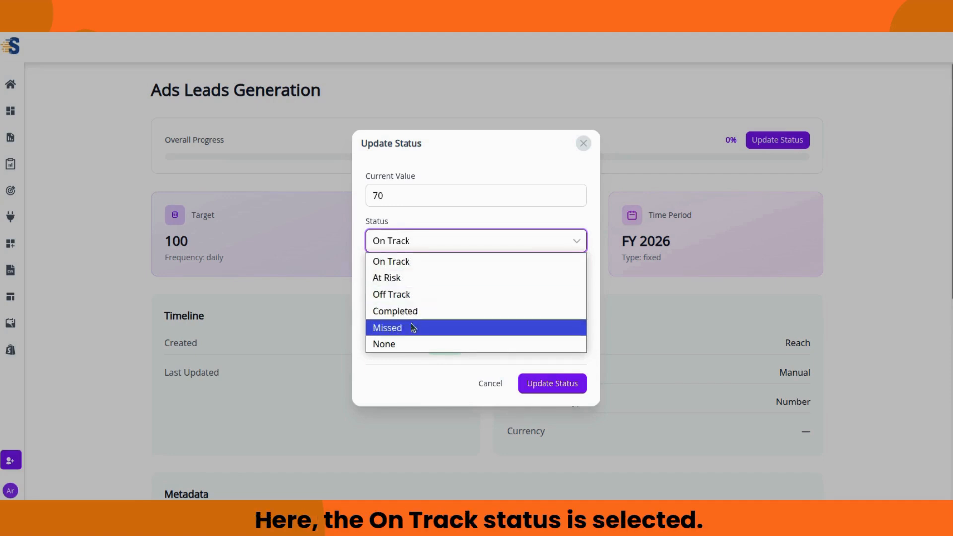
click(439, 268)
click(550, 383)
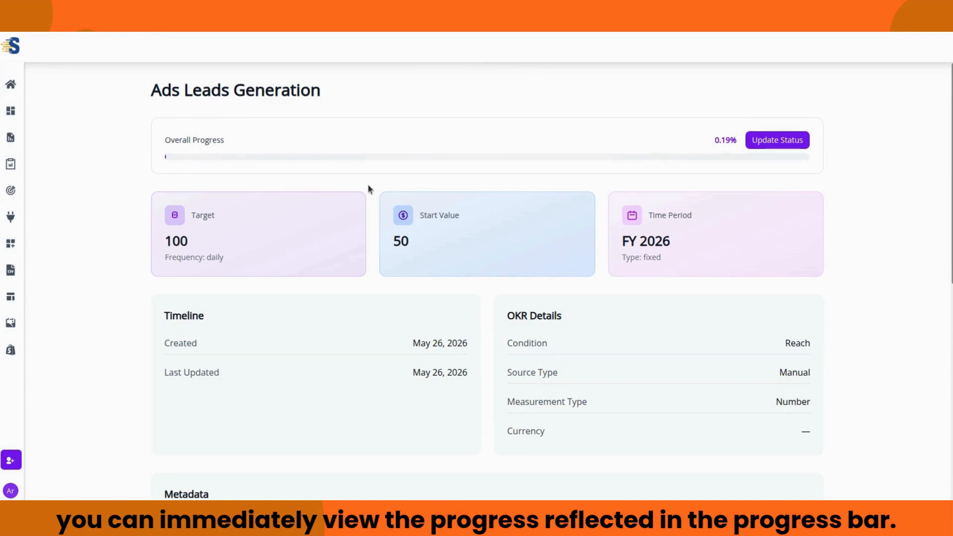
Examine the goal's history timeline for the status update and return to the OKR list.
scroll(367, 185, down, 8)
scroll(368, 186, down, 1)
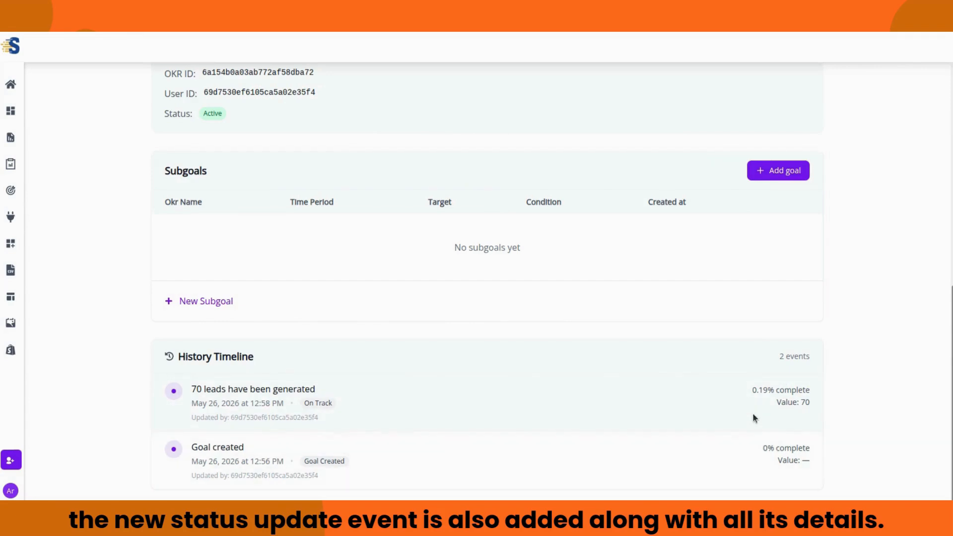
scroll(753, 416, up, 9)
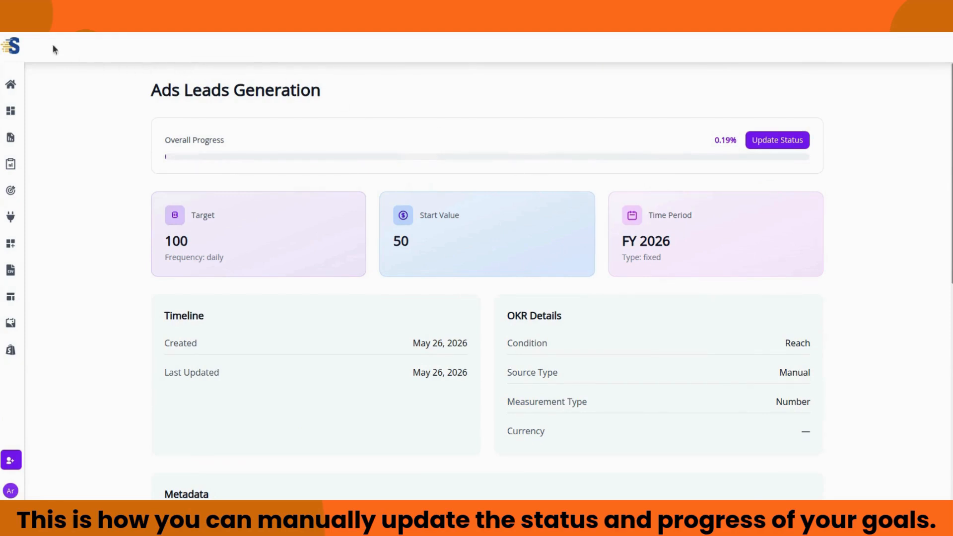
click(14, 22)
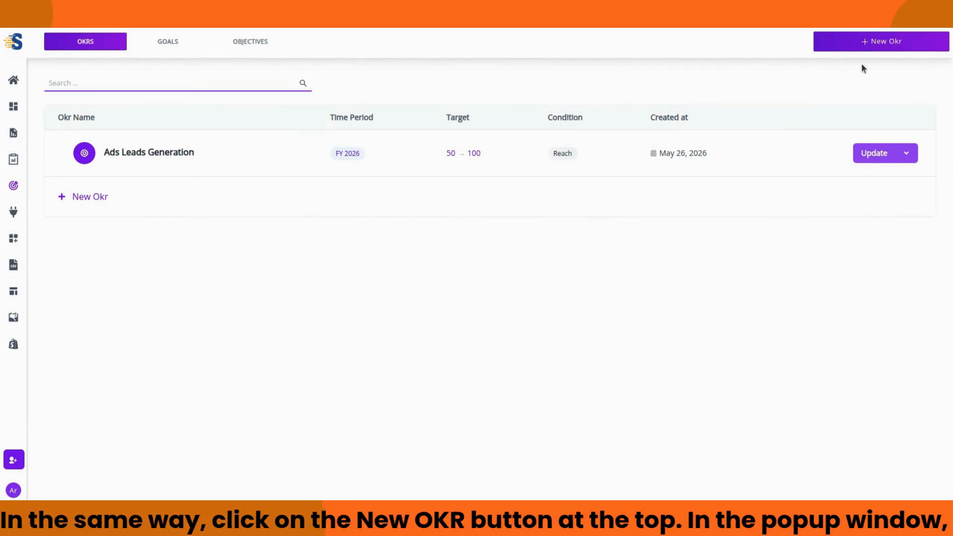
Start a new OKR of type Goal and title it "Ads Revenue Check".
click(863, 46)
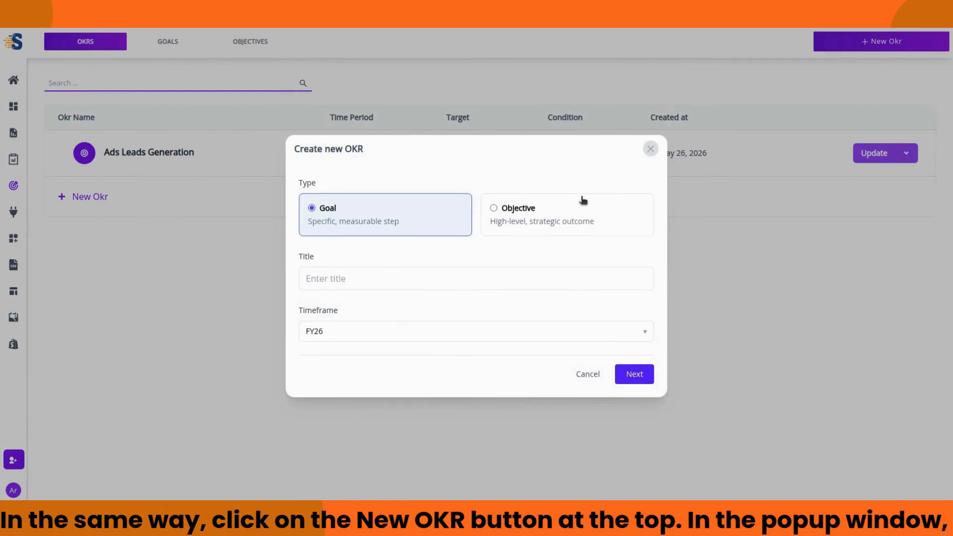
click(438, 277)
text(Ads Re)
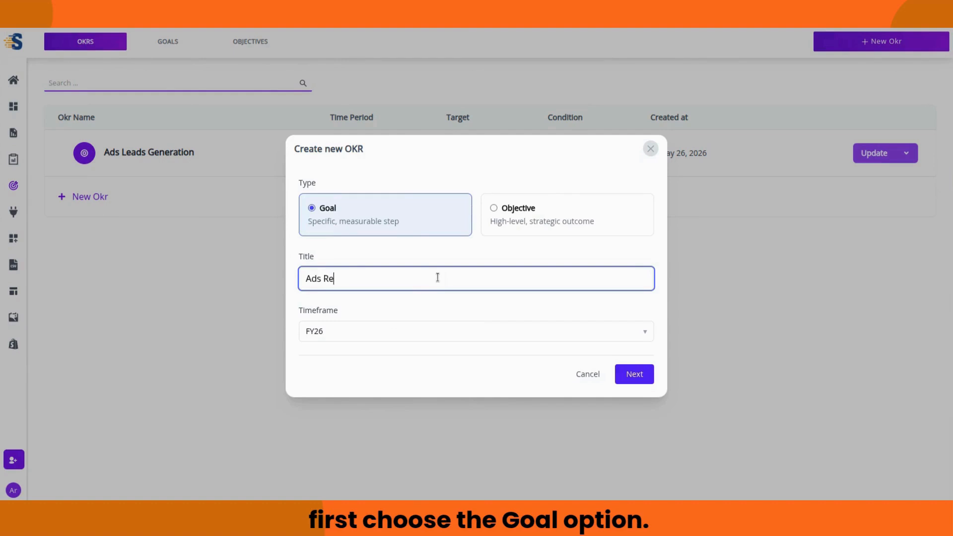
text(venue)
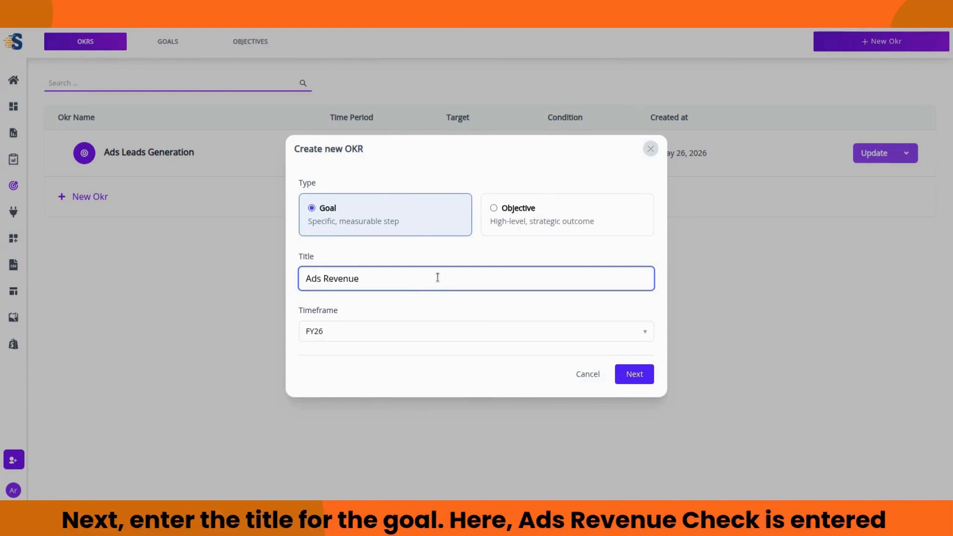
text( Check)
click(364, 311)
Examine the half-year and quarter timeframe options for the new goal.
click(357, 332)
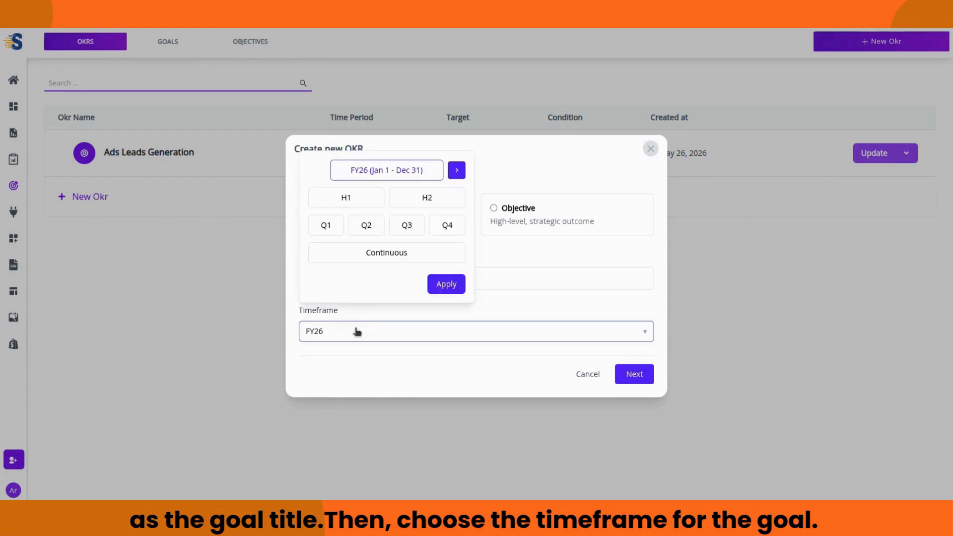
click(358, 200)
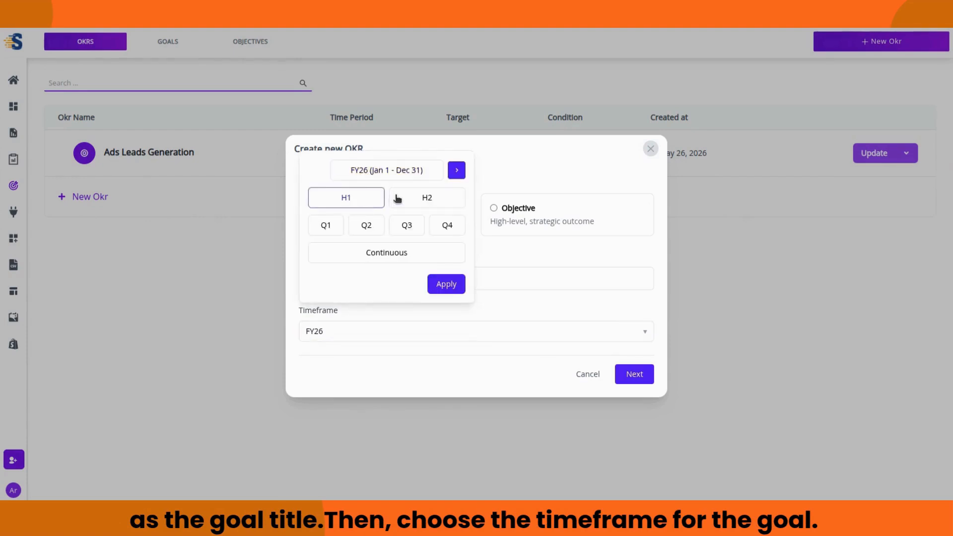
click(404, 198)
click(373, 197)
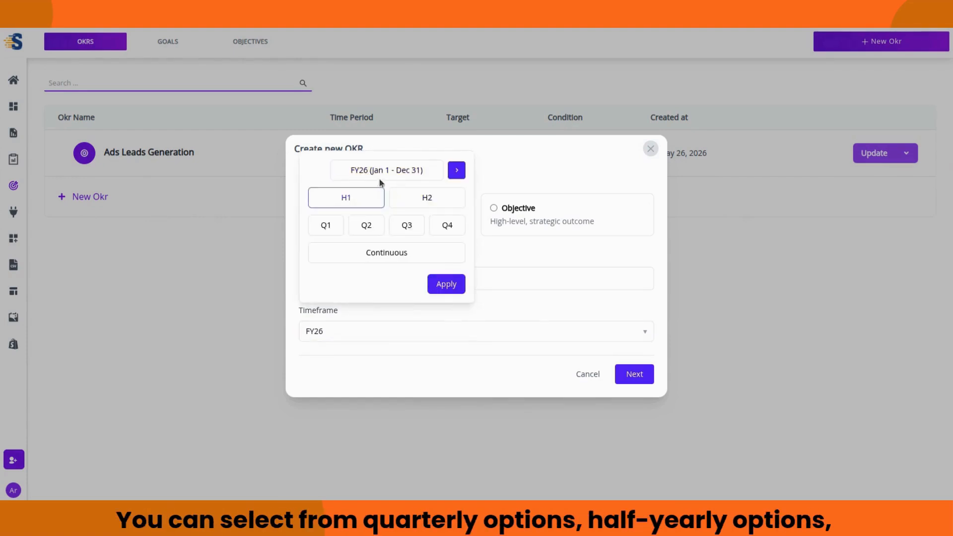
click(370, 225)
click(402, 229)
click(440, 229)
Apply FY26 (Jan 1 - Dec 31) as the goal's timeframe and continue to its progress settings.
click(423, 171)
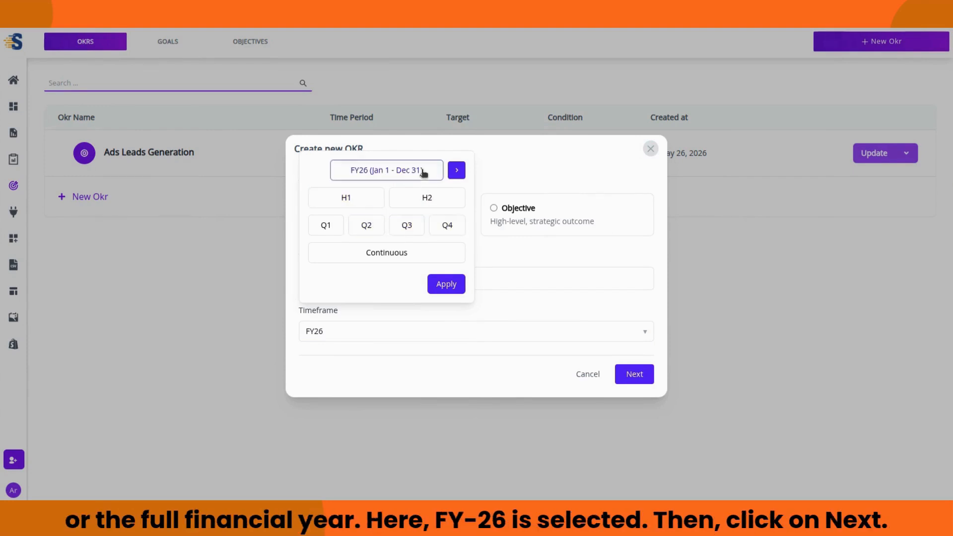
click(450, 284)
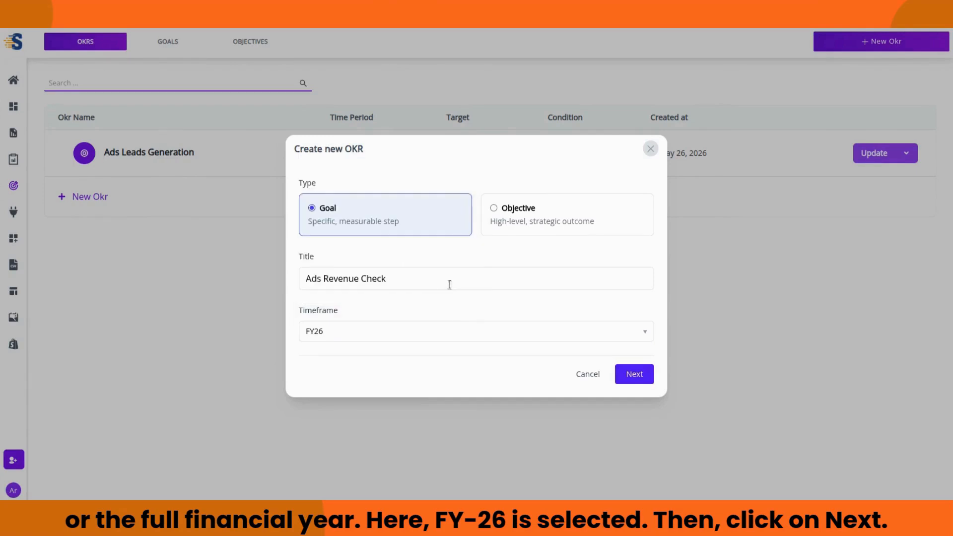
click(635, 375)
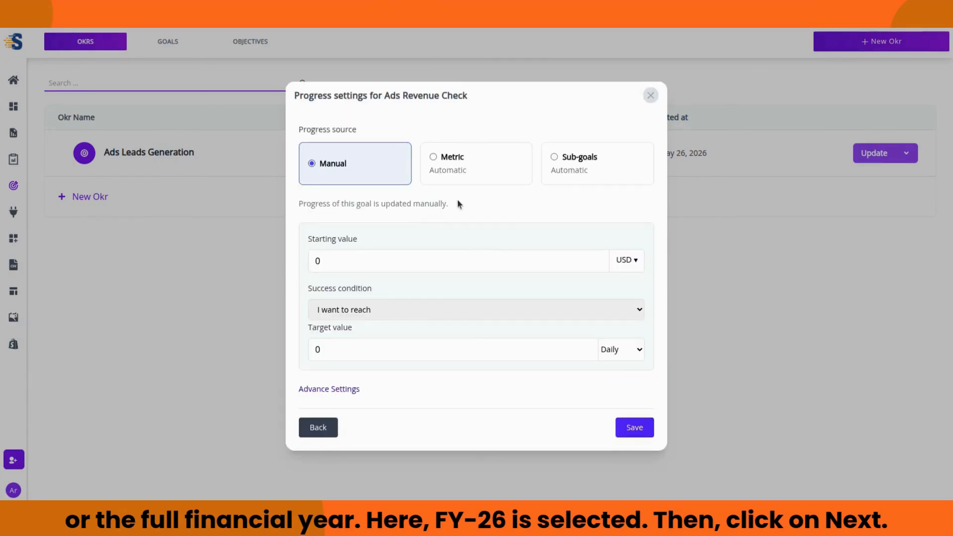
Set the progress source to Metric and choose Facebook Ads as the metric's integration.
click(449, 168)
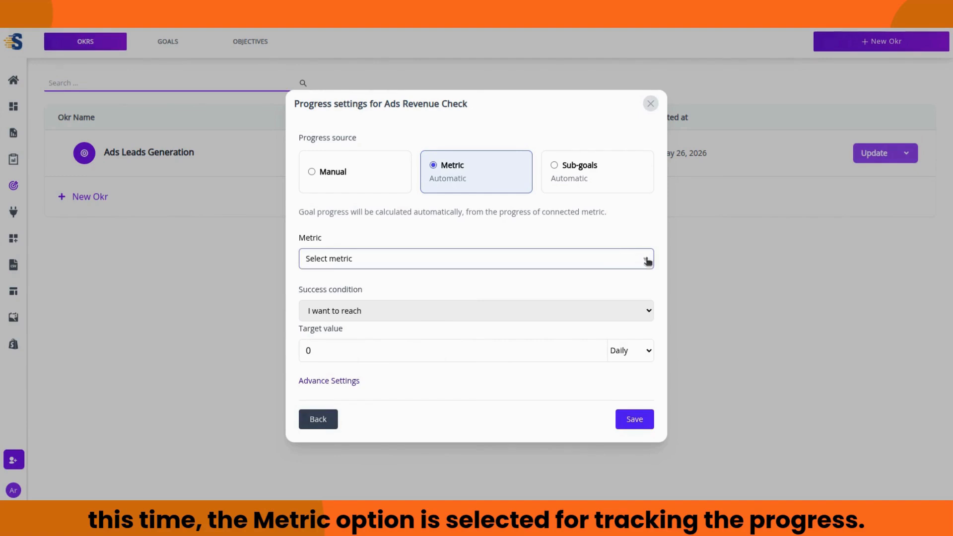
click(347, 264)
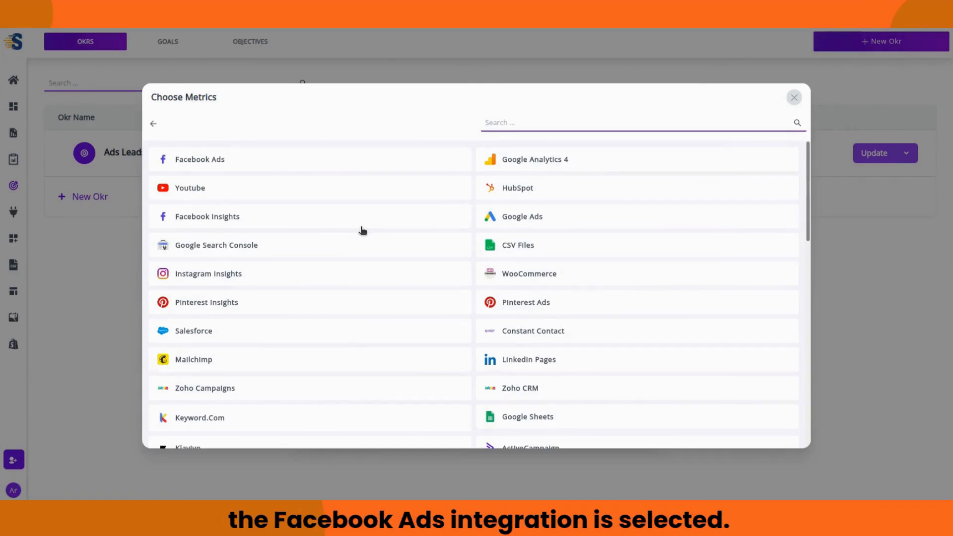
click(308, 161)
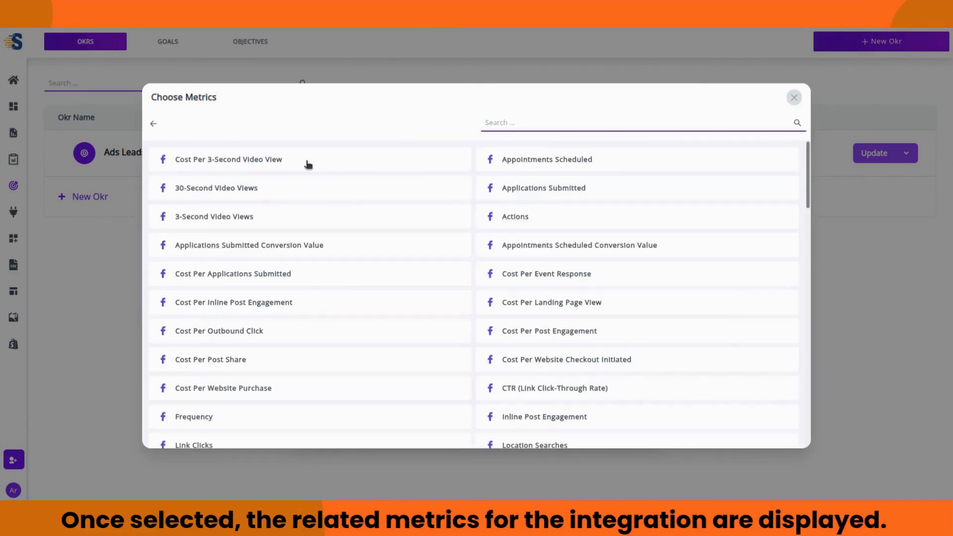
Search the Facebook Ads metrics for "ROI" and choose ROI (Return On Investment In $).
click(483, 120)
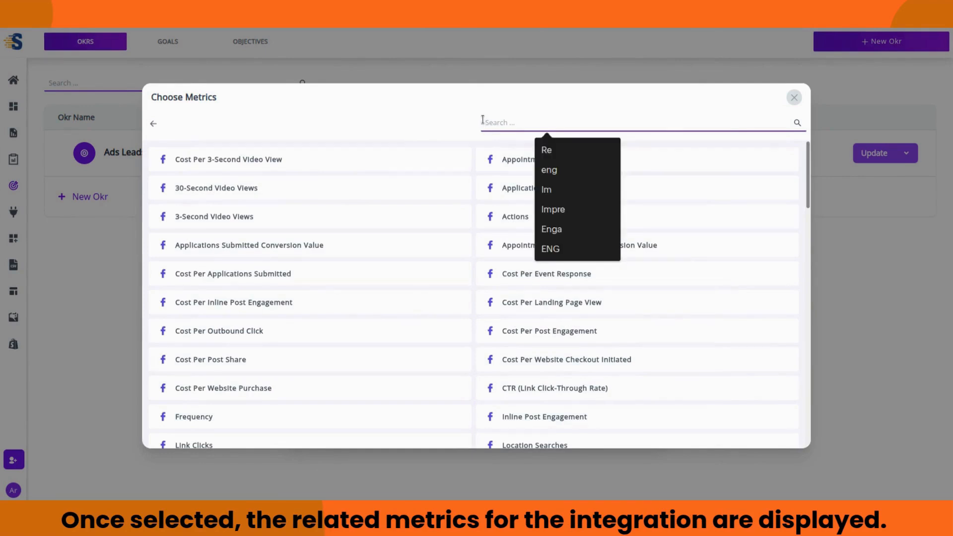
text(RO)
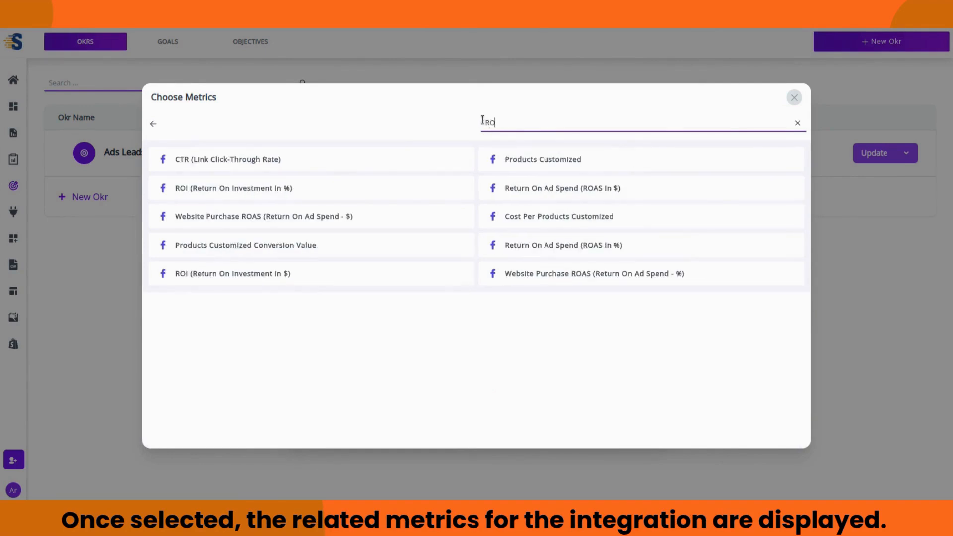
text(I)
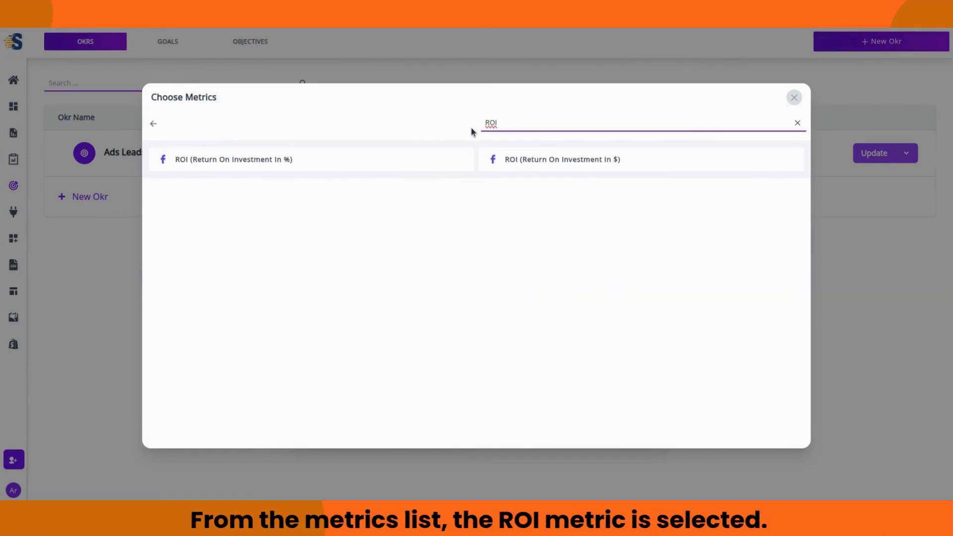
click(513, 159)
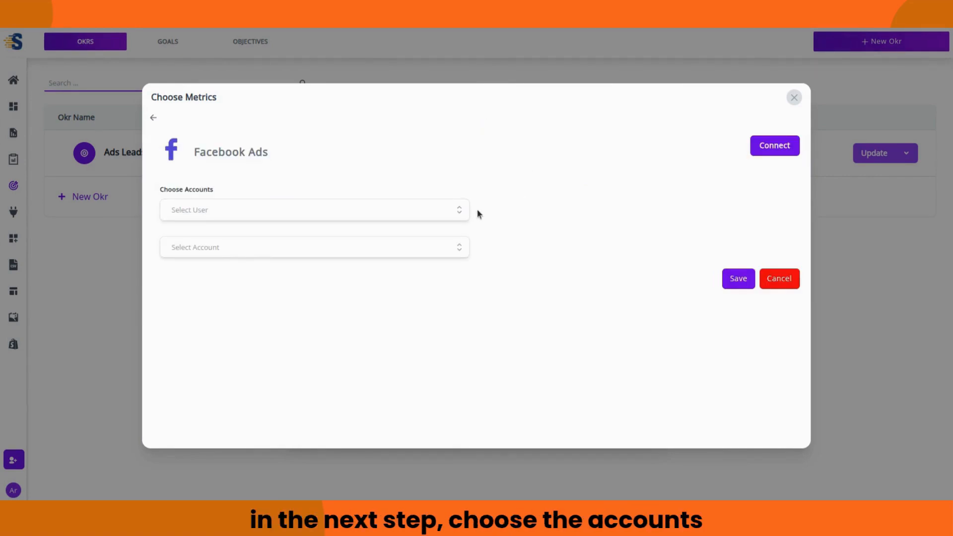
Choose the connected Facebook Ads user and the ad account carrying that user's own name, and save the metric connection.
click(460, 209)
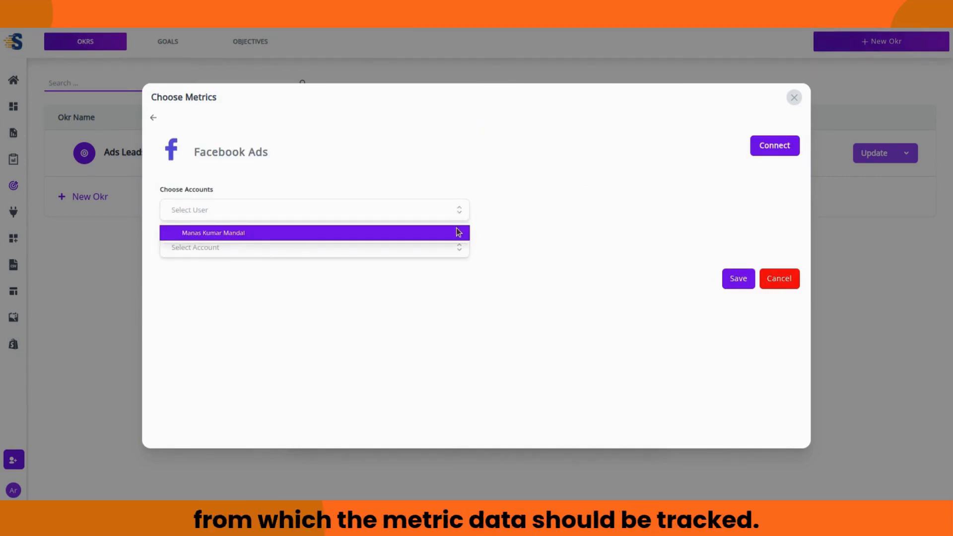
click(457, 233)
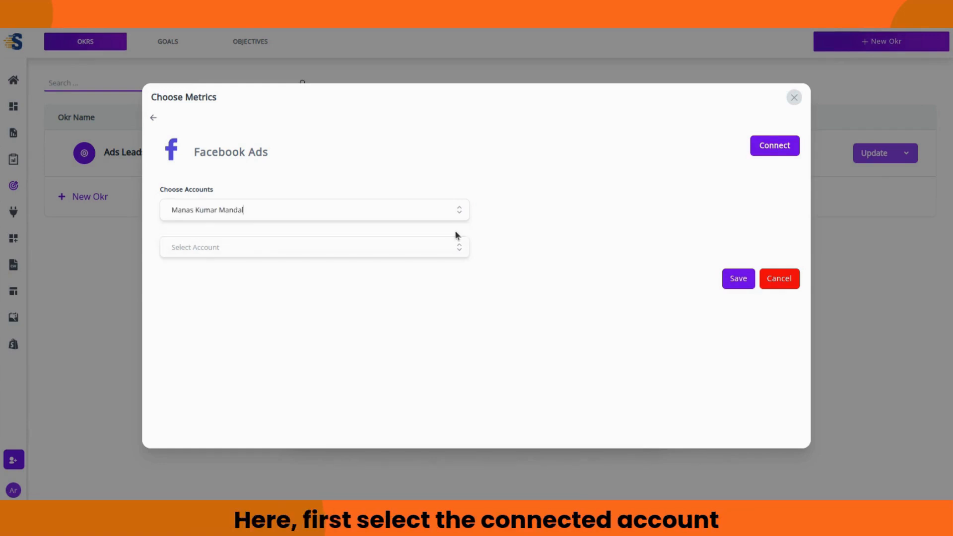
click(457, 248)
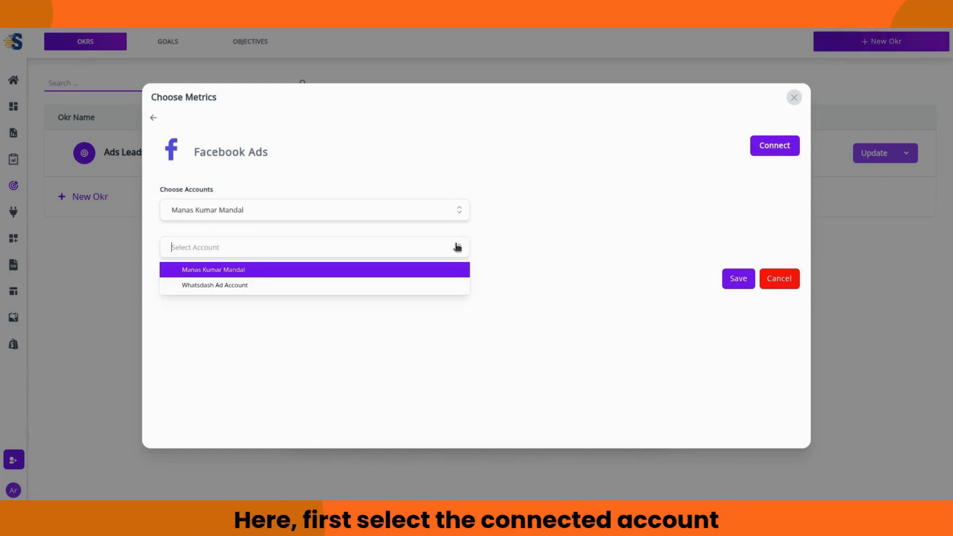
click(458, 269)
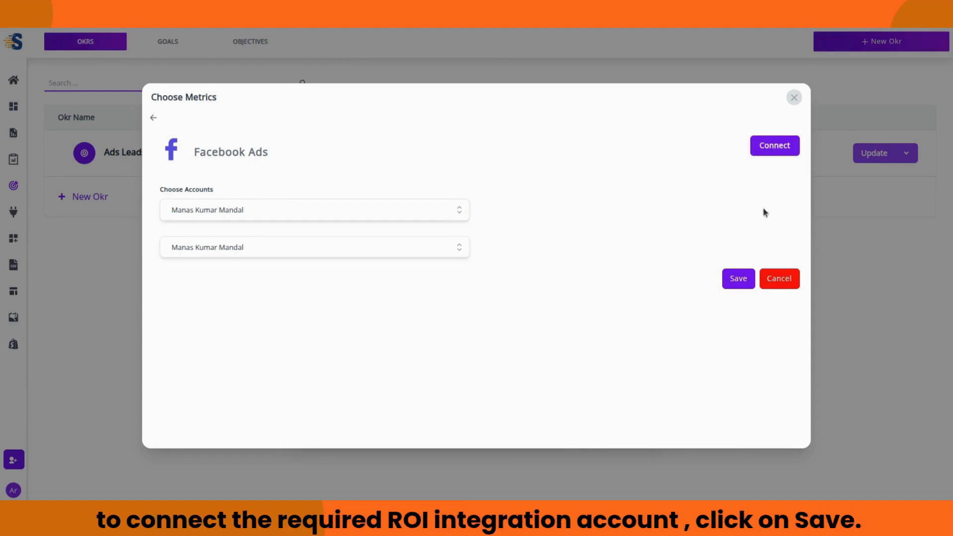
click(741, 281)
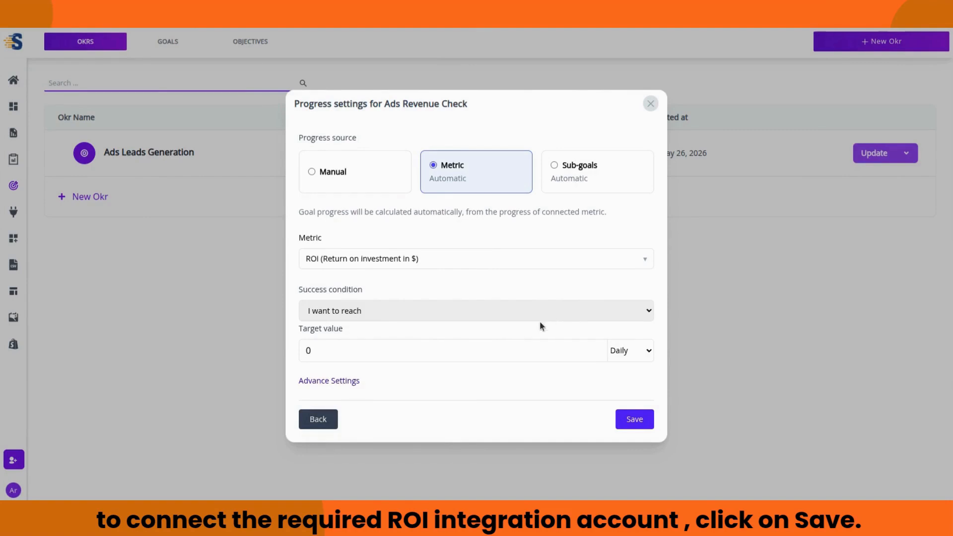
Set the ROI metric's target value to 5000 with a Daily frequency.
click(341, 349)
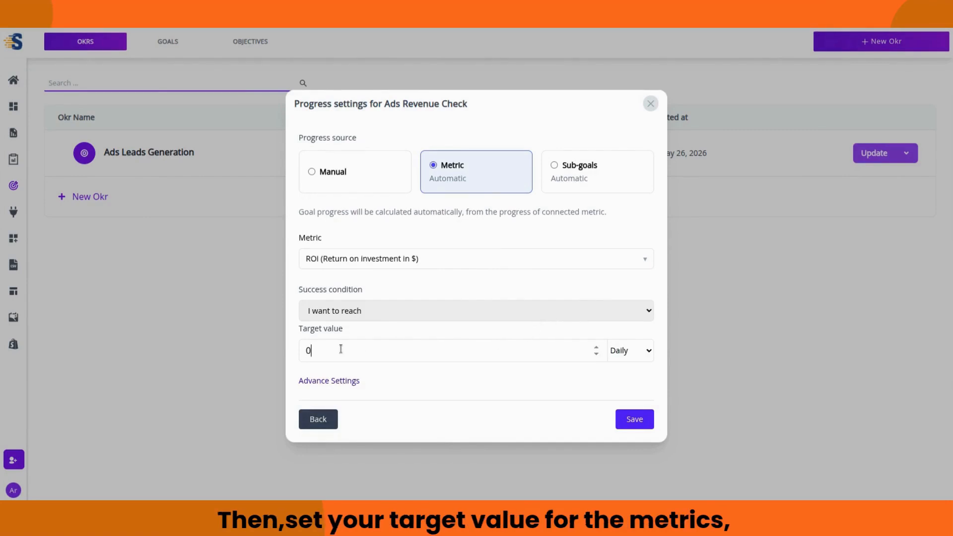
double_click(341, 349)
text(5000)
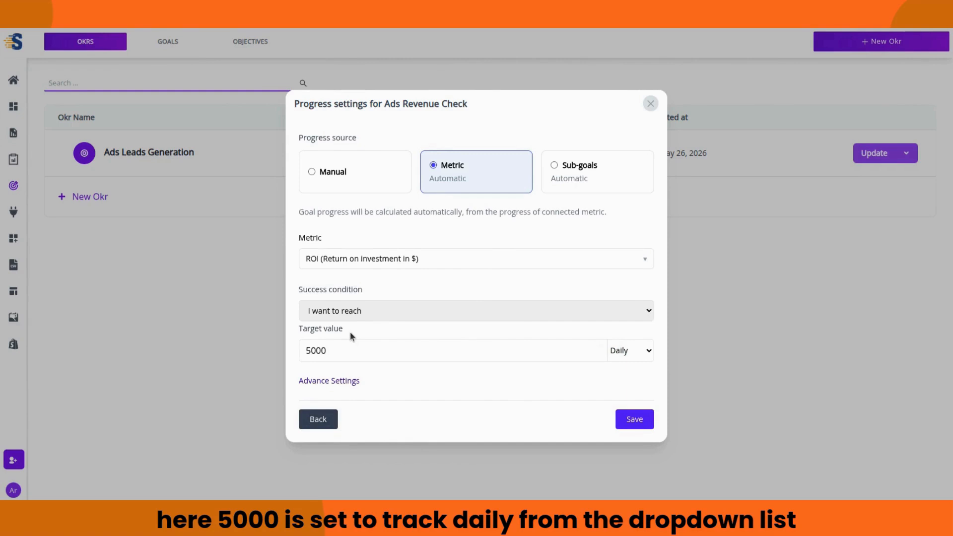
click(644, 355)
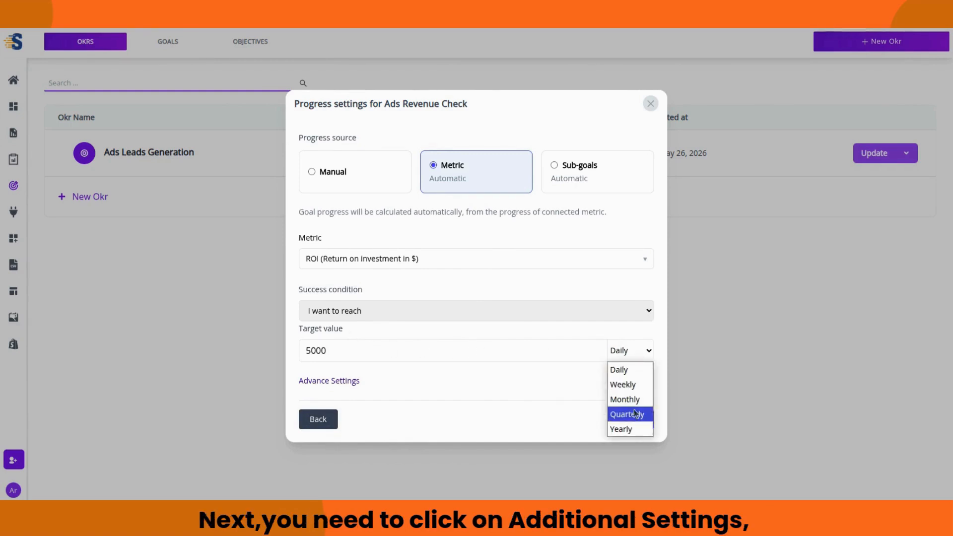
click(646, 370)
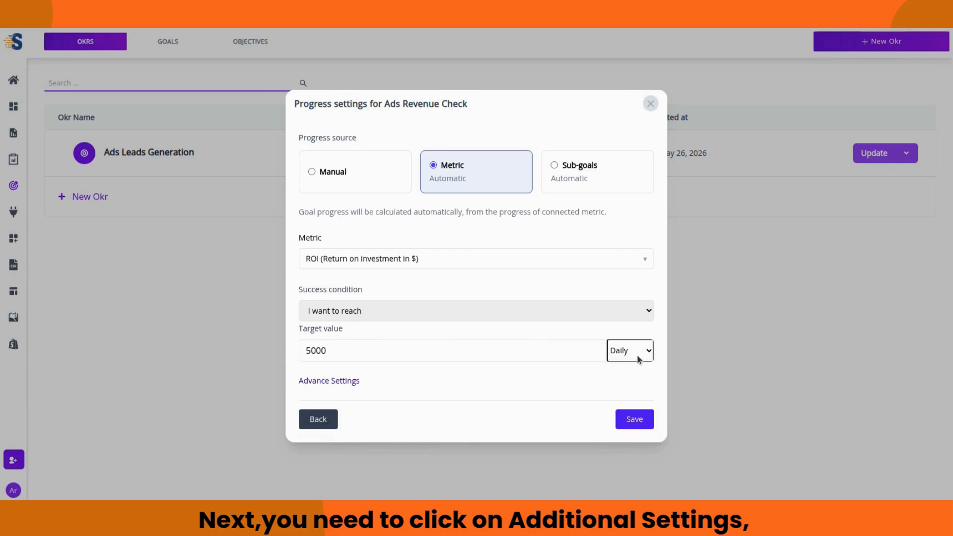
Save the advanced target values of Ads Revenue Check as calculated and save the goal.
click(335, 381)
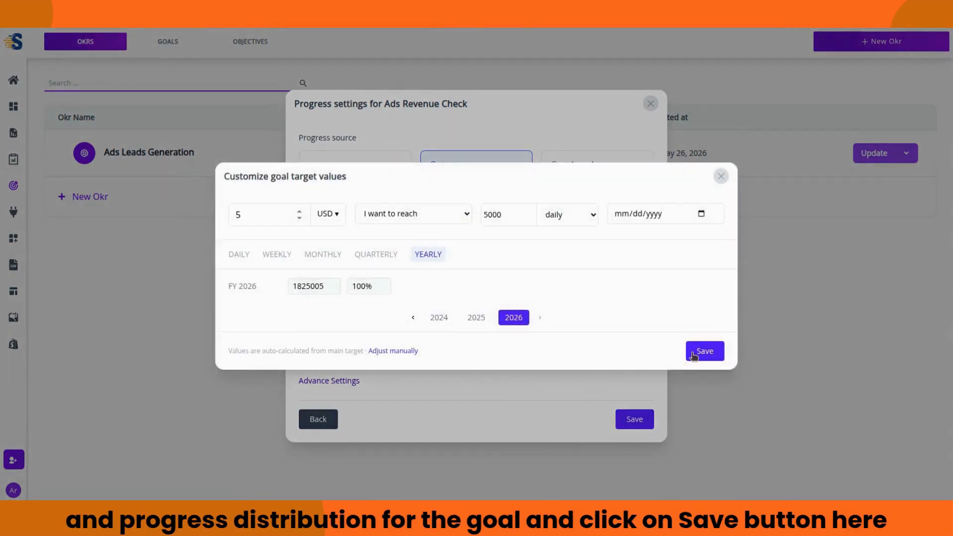
click(697, 354)
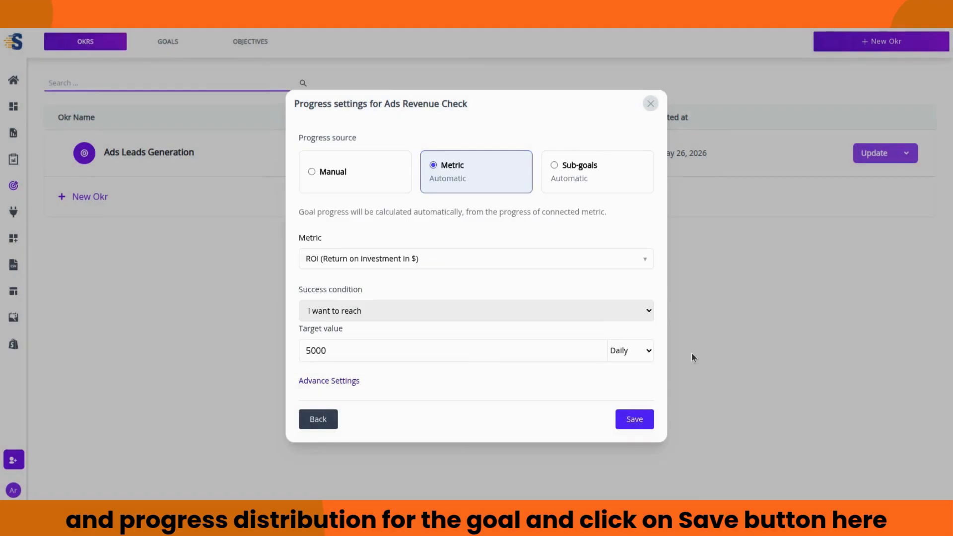
click(637, 421)
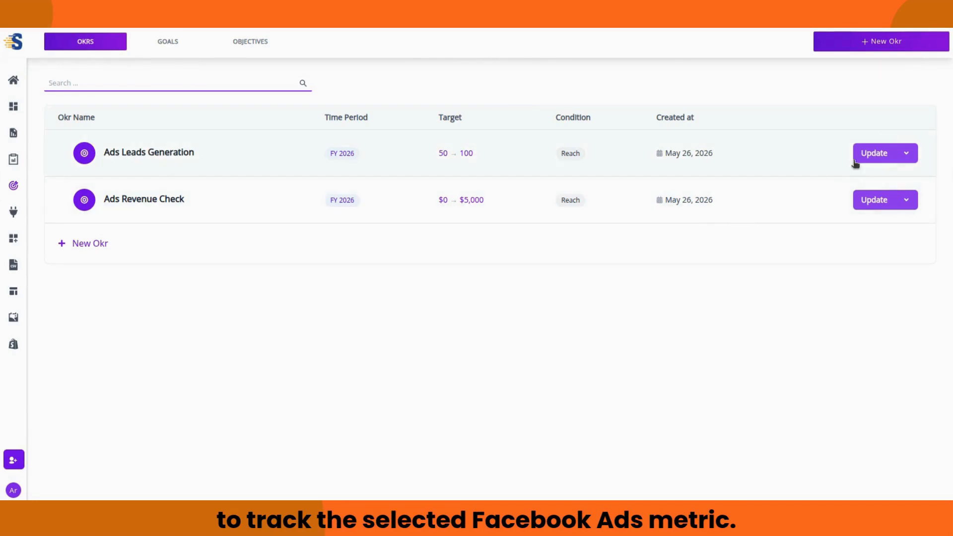
Open the details of the Ads Leads Generation goal at its Subgoals section.
click(906, 154)
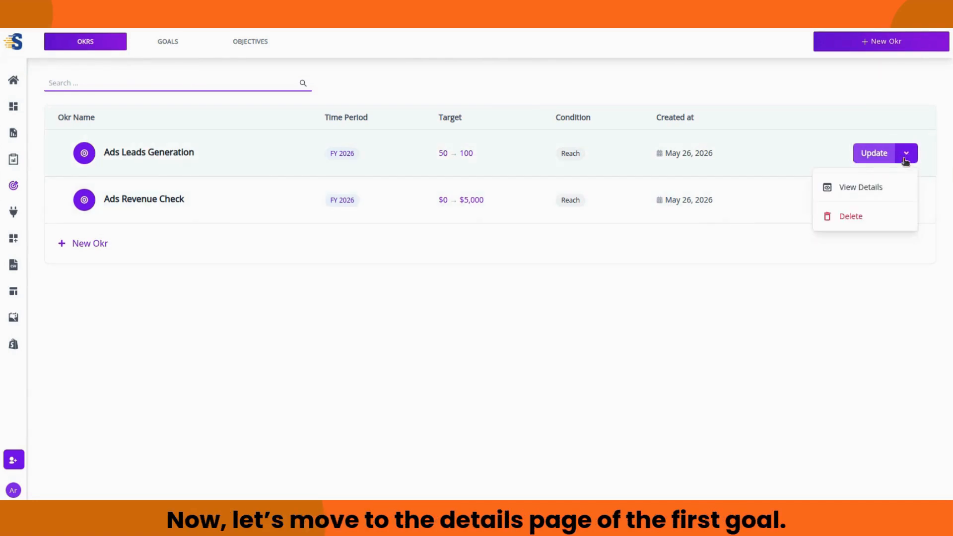
click(870, 189)
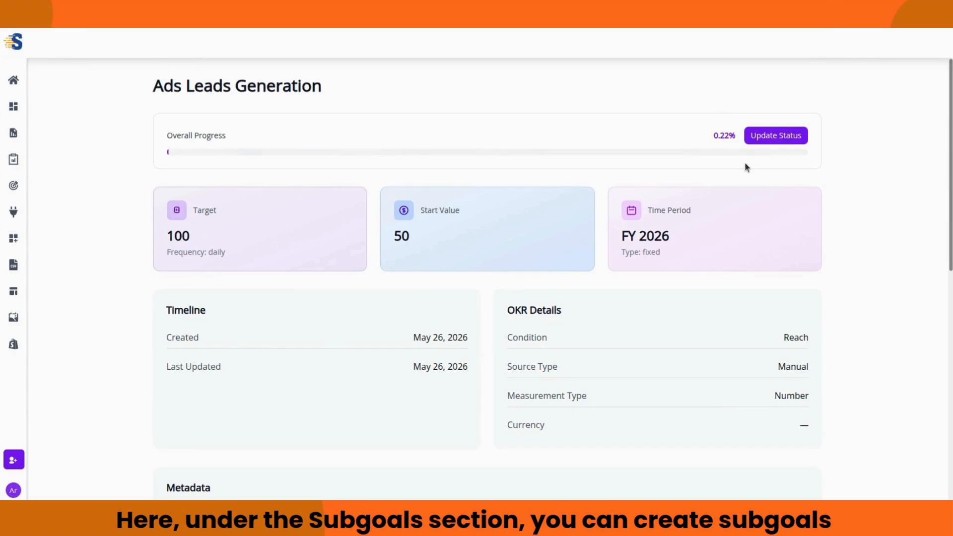
scroll(559, 165, down, 4)
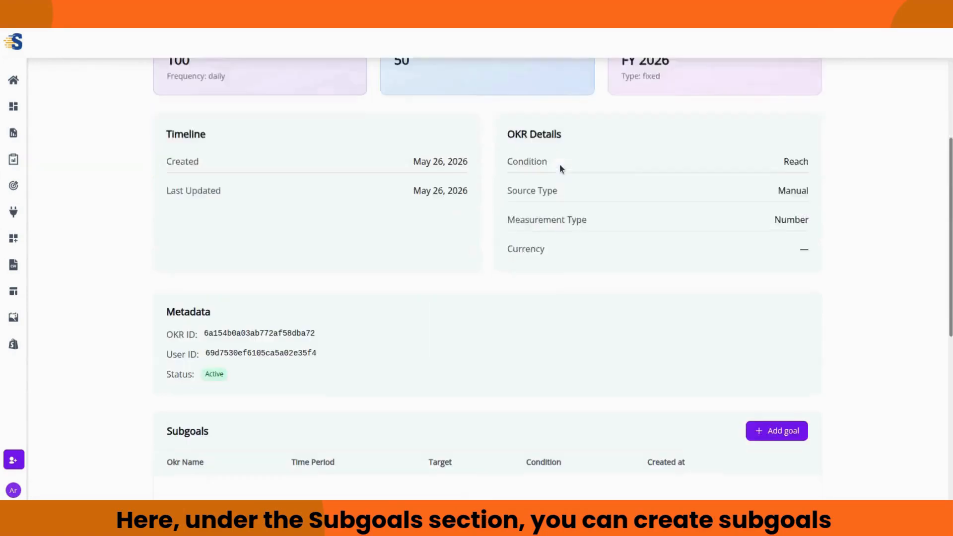
scroll(570, 222, down, 5)
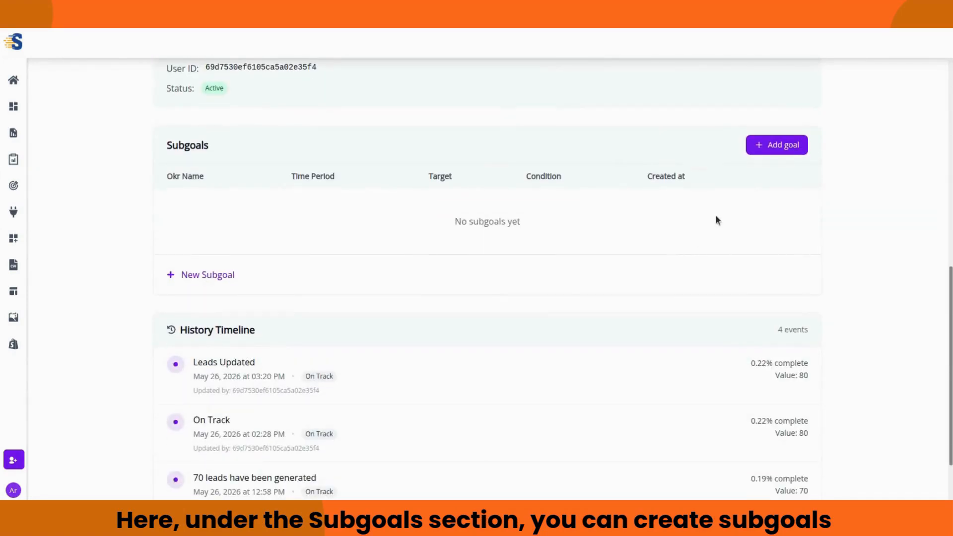
Create a new subgoal of type Goal titled "Leads subgoal" with timeframe FY26 and continue to its progress settings.
click(773, 148)
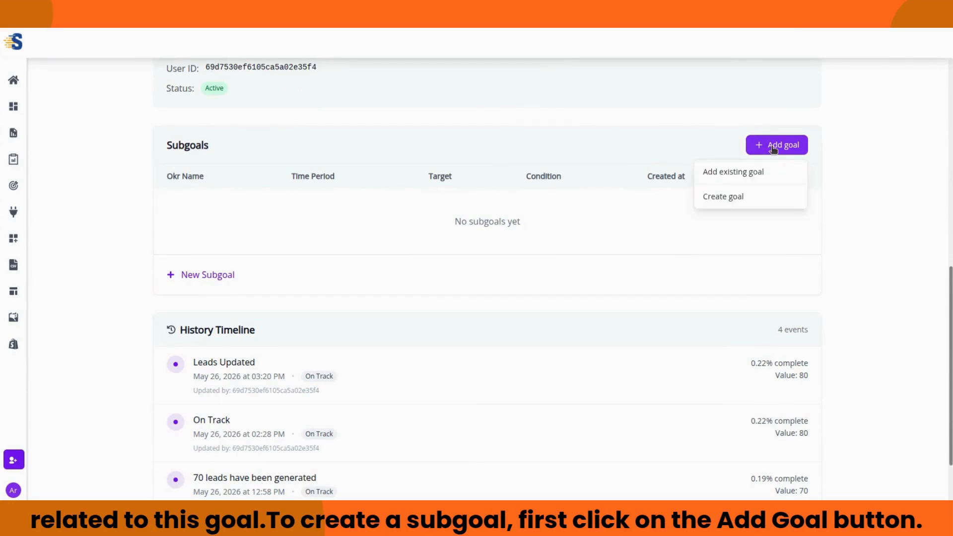
click(745, 195)
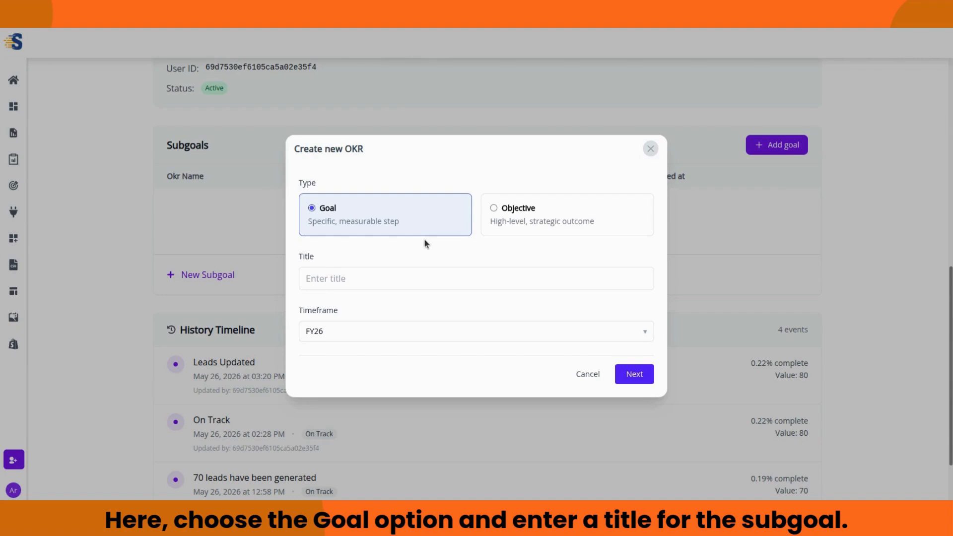
click(353, 274)
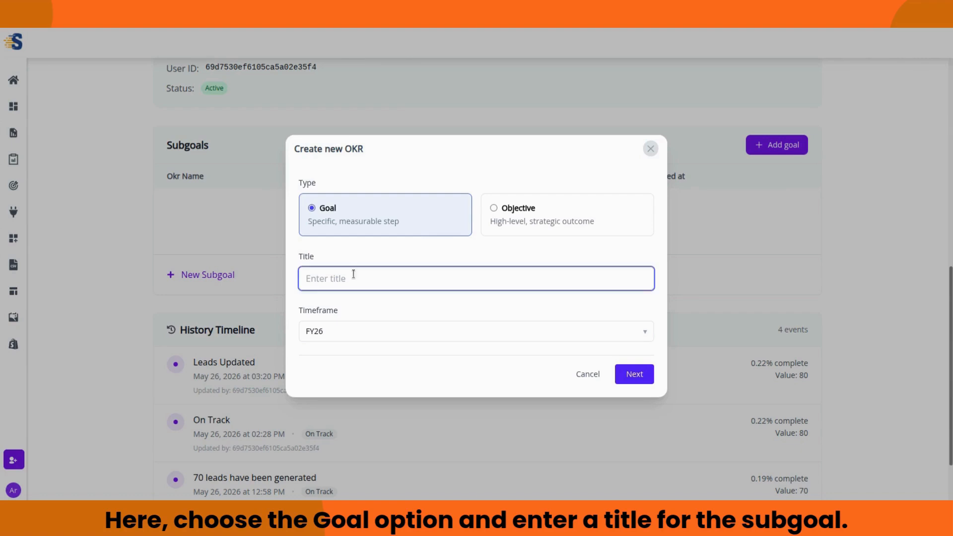
text(Leads)
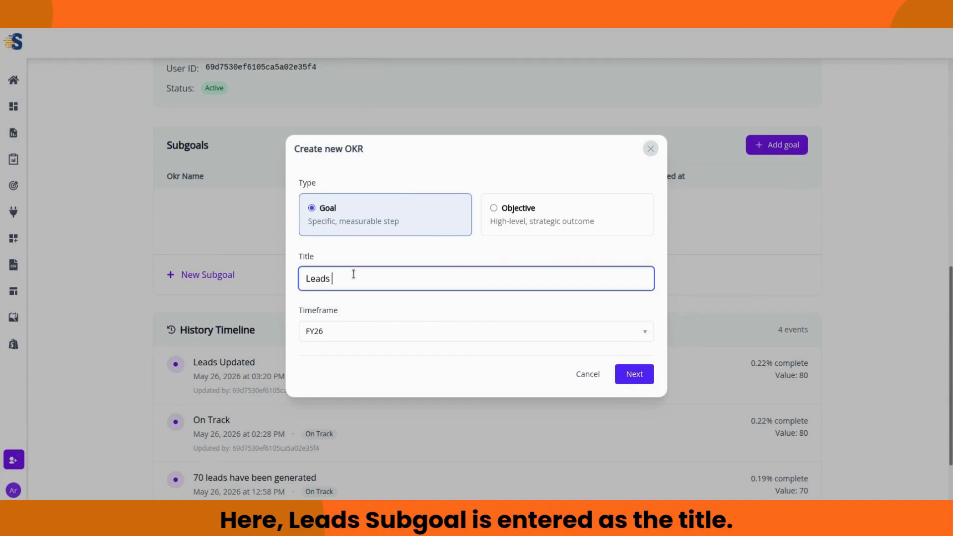
text( subgoal)
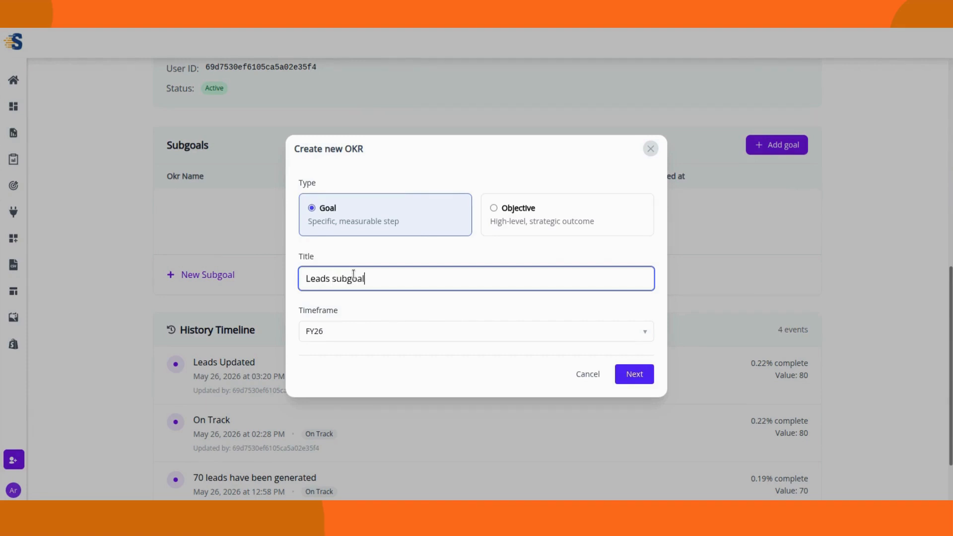
click(385, 249)
click(357, 332)
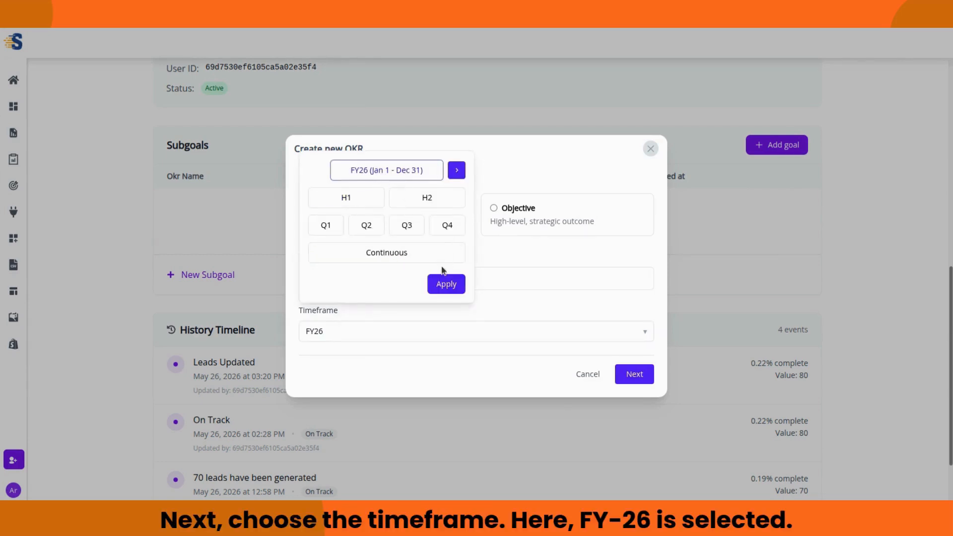
click(445, 283)
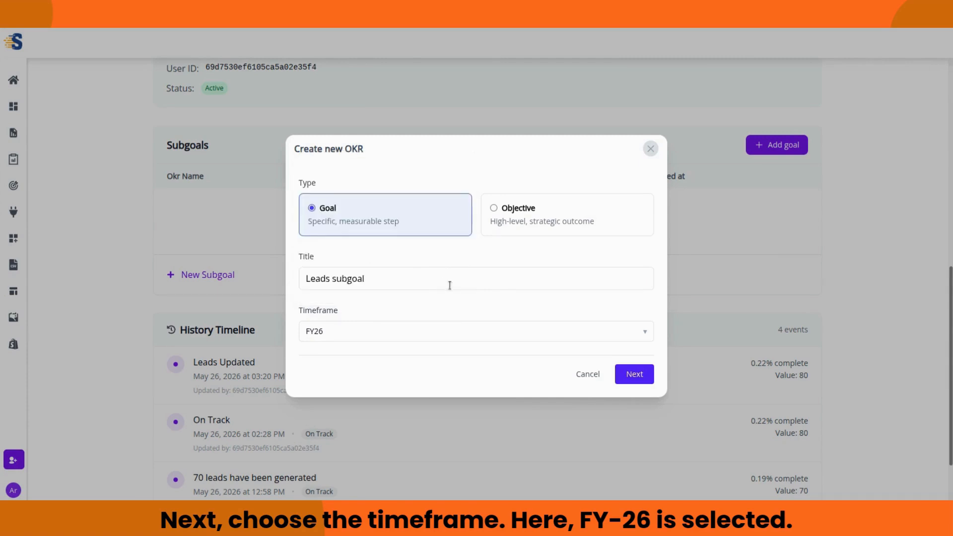
click(638, 381)
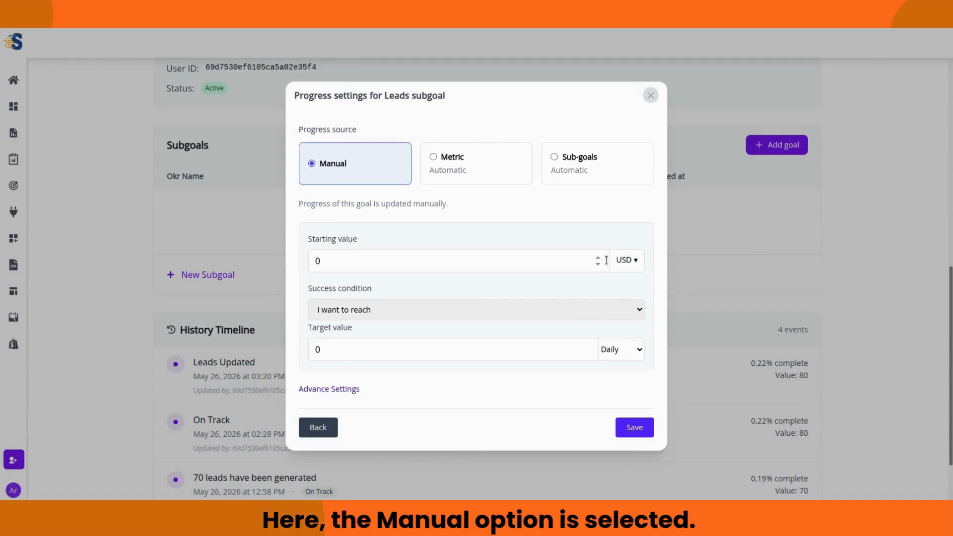
Set the manual subgoal's starting value to 100 with the Number # unit and its target value to 200.
click(569, 262)
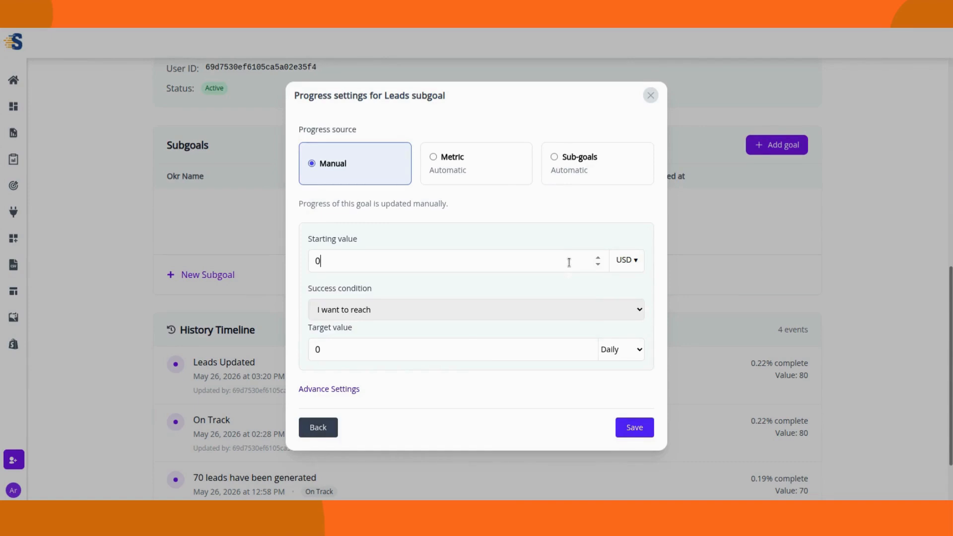
key(ctrl+a)
text(100)
click(622, 263)
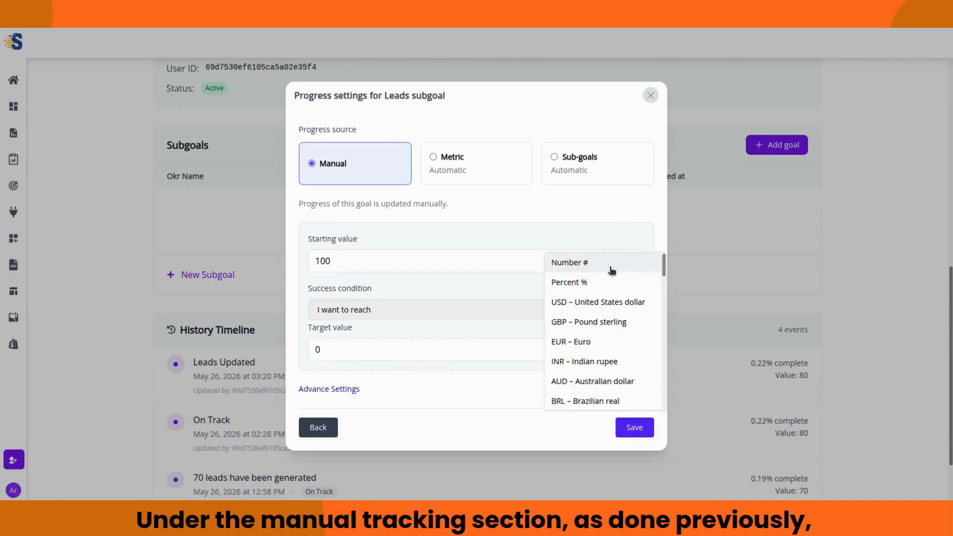
click(611, 268)
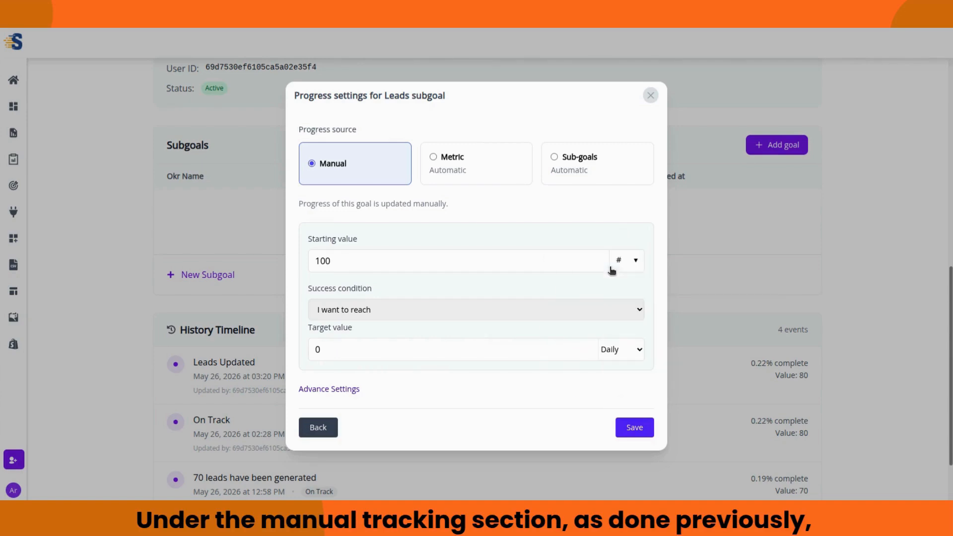
double_click(500, 350)
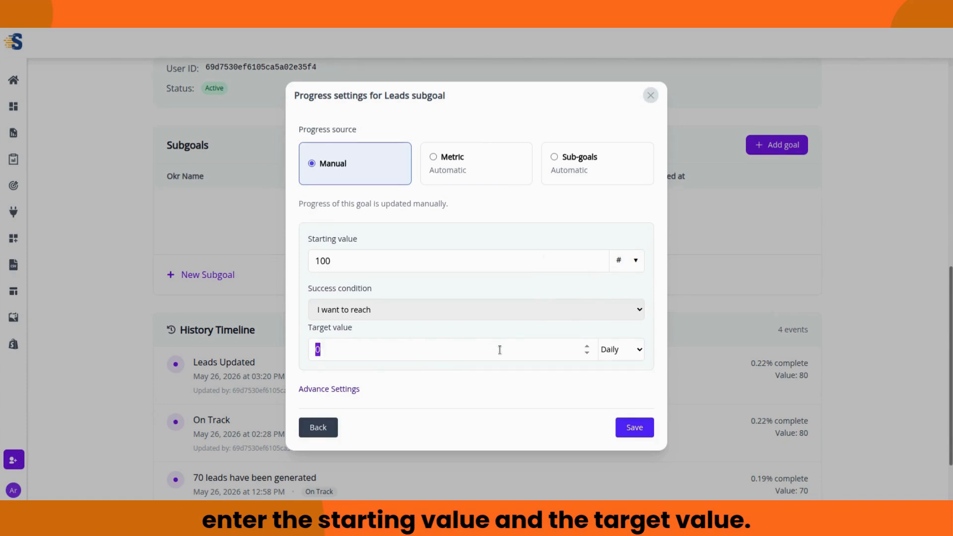
text(200)
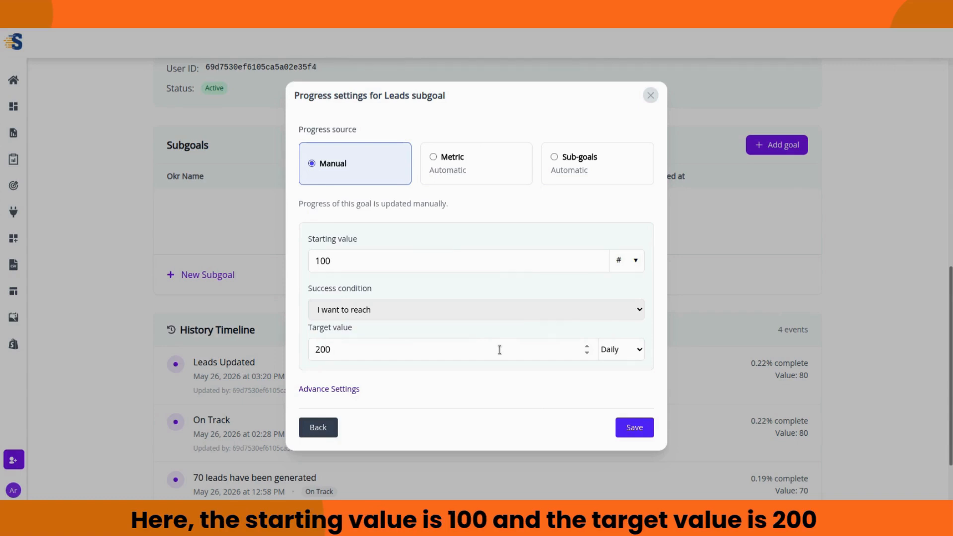
Set the subgoal's success condition to "I want to stay above".
click(527, 314)
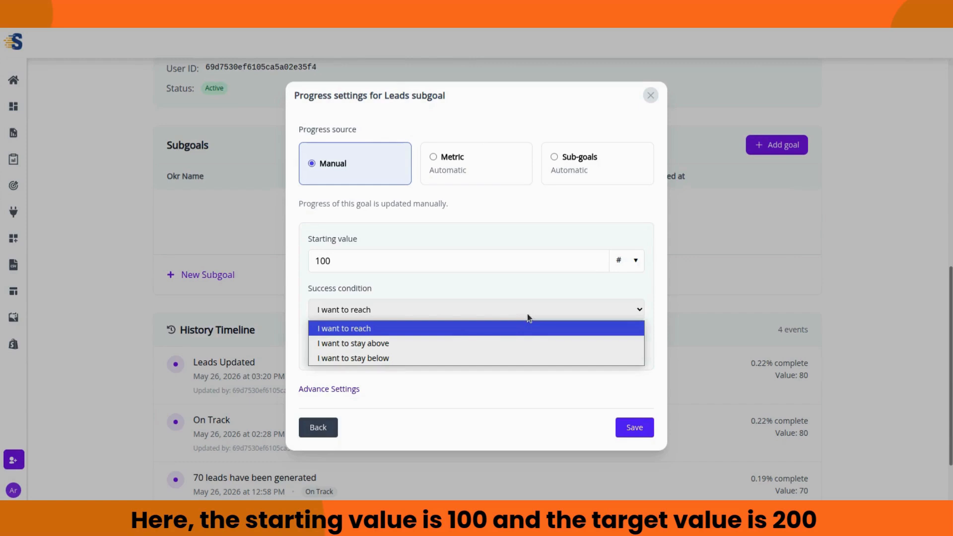
click(467, 343)
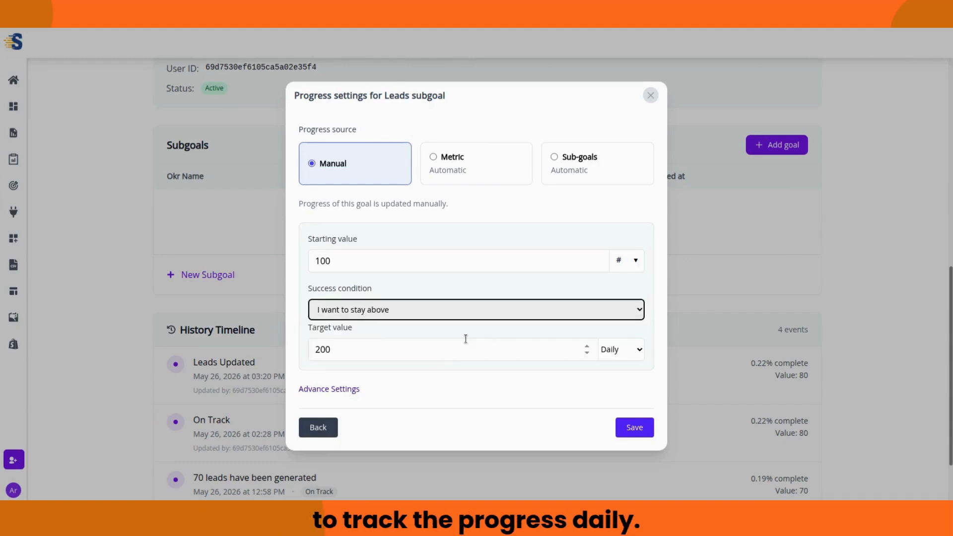
click(466, 331)
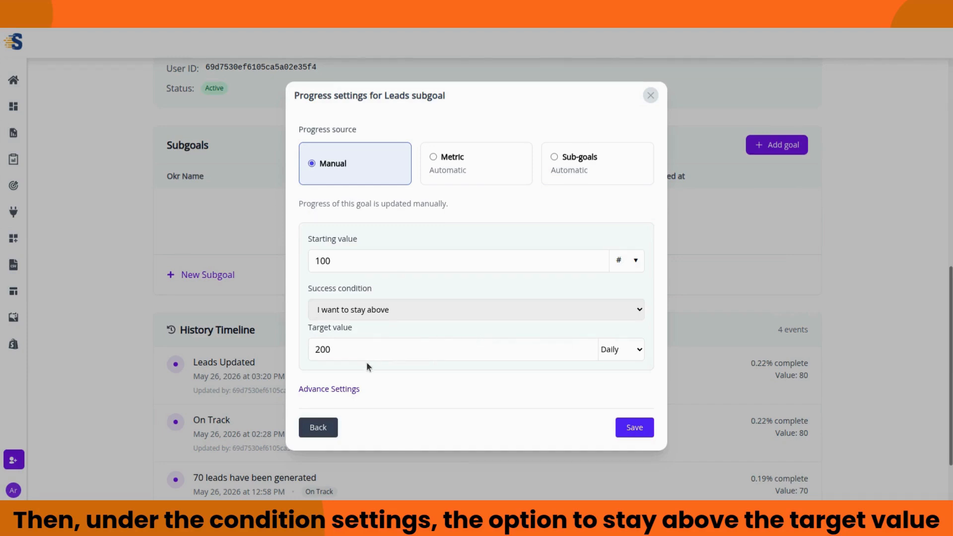
Save the advanced target values of Leads subgoal as calculated and save the subgoal.
click(343, 390)
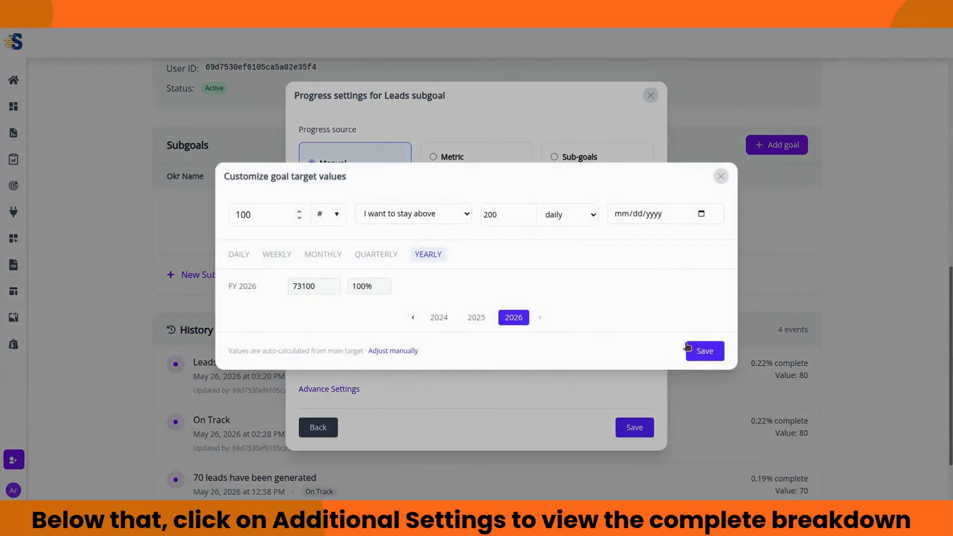
click(700, 352)
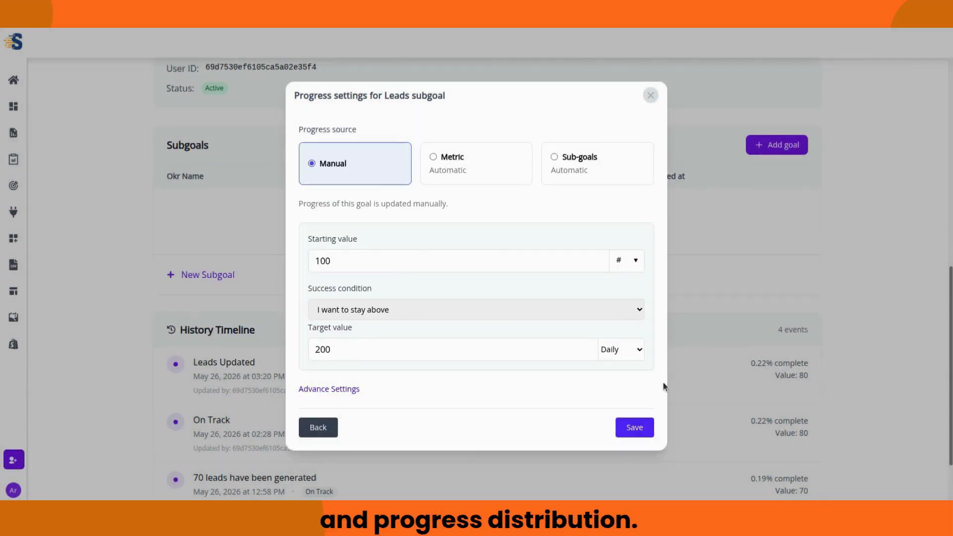
click(642, 430)
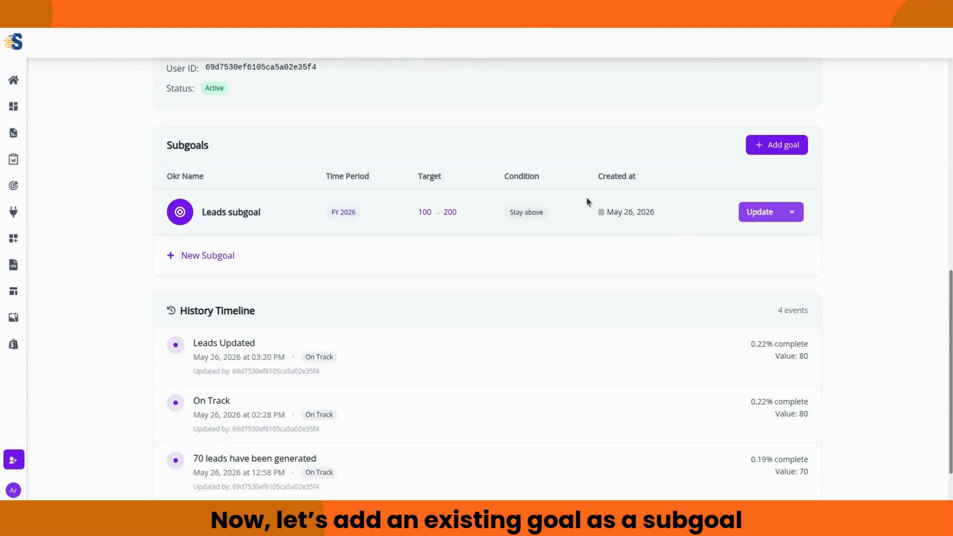
click(781, 155)
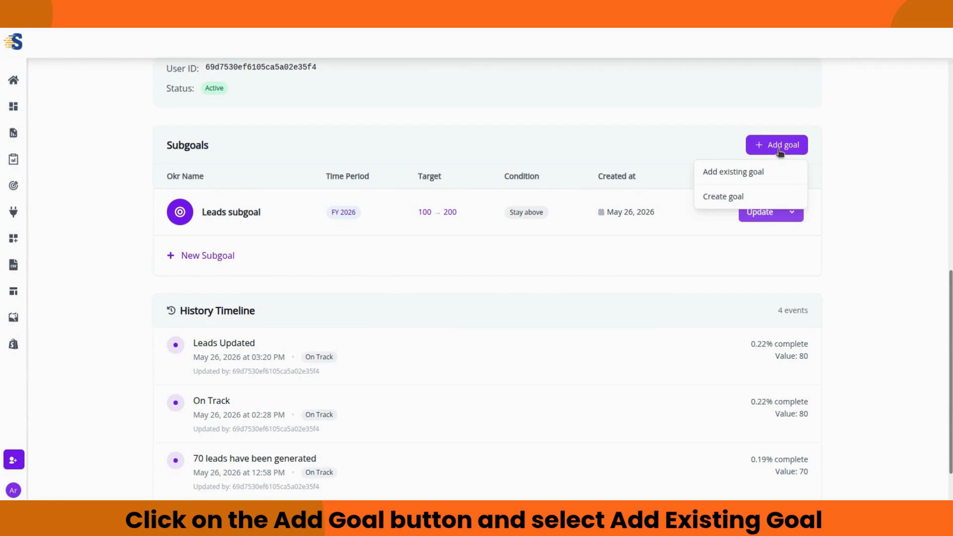
click(764, 177)
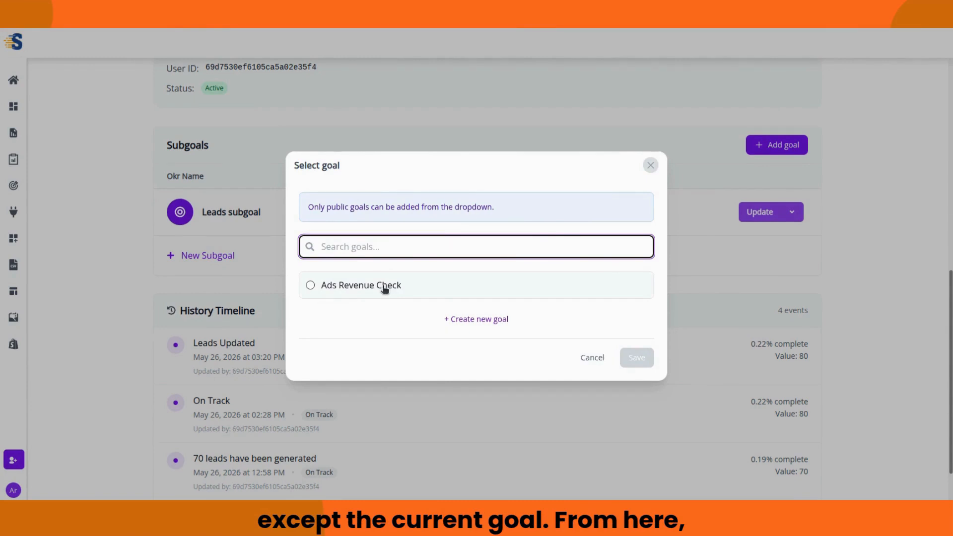
click(317, 286)
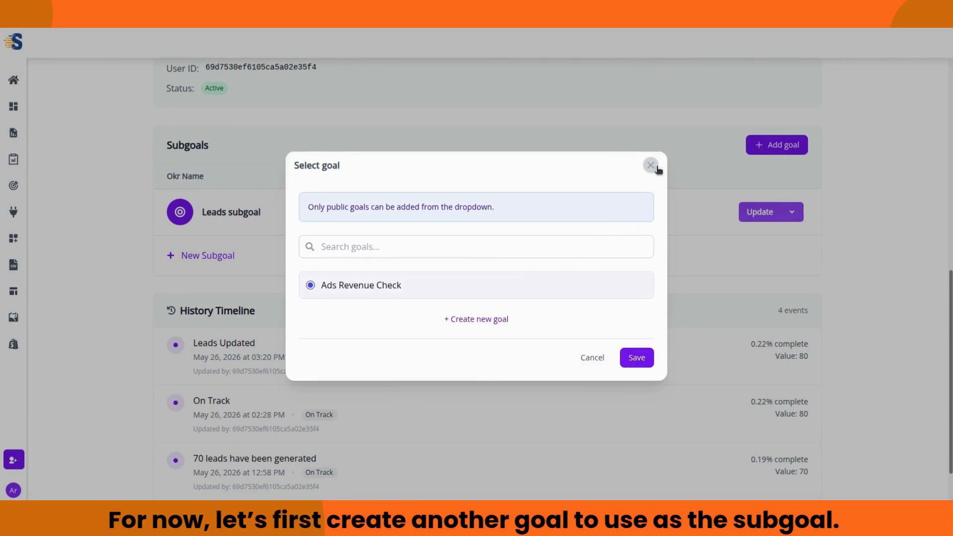
click(593, 358)
scroll(548, 235, up, 8)
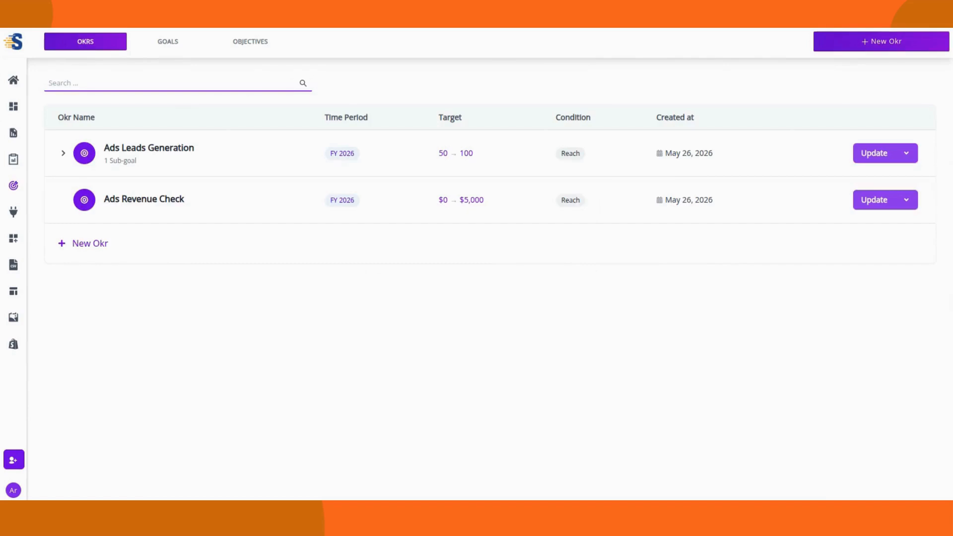
Create a new OKR of type Goal titled "Leads second subgoal" with timeframe FY26 and continue to its progress settings.
click(889, 45)
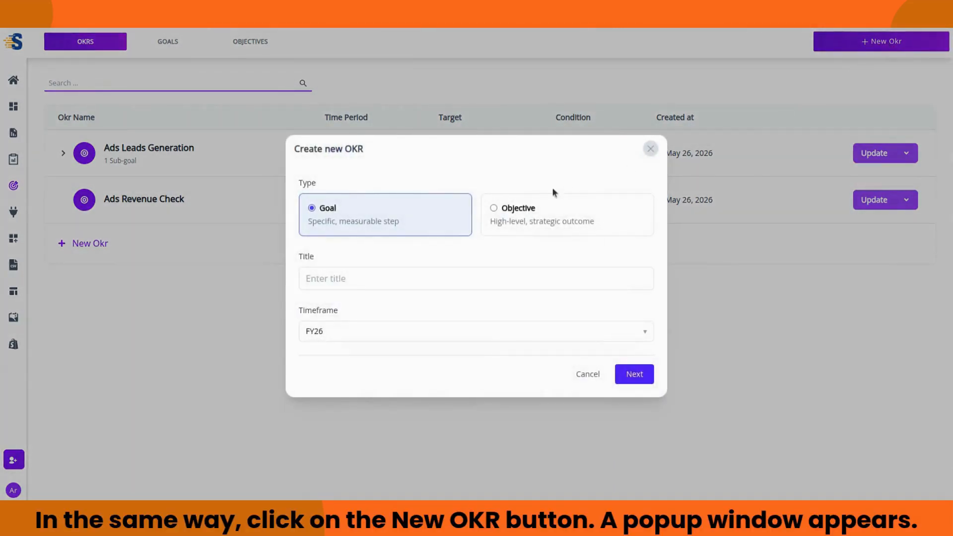
click(424, 277)
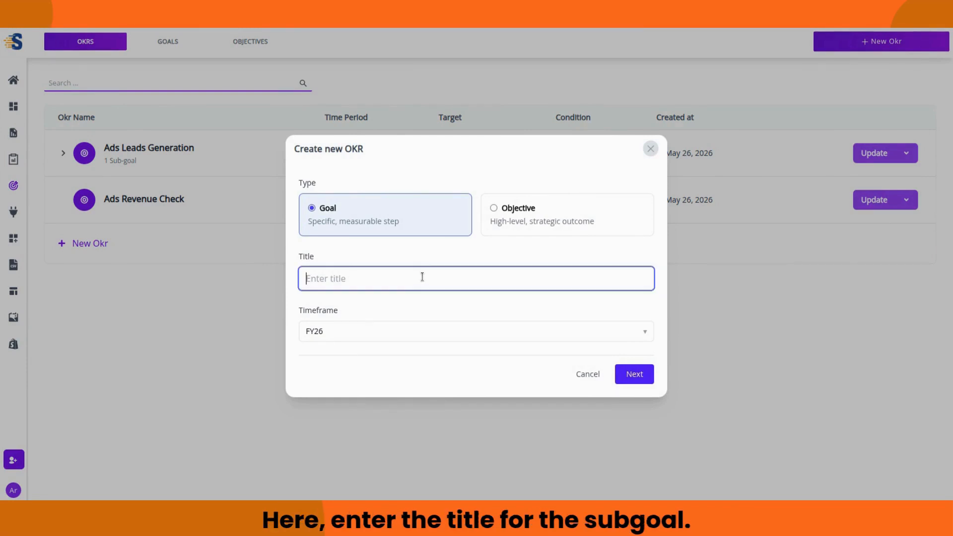
text(Leads)
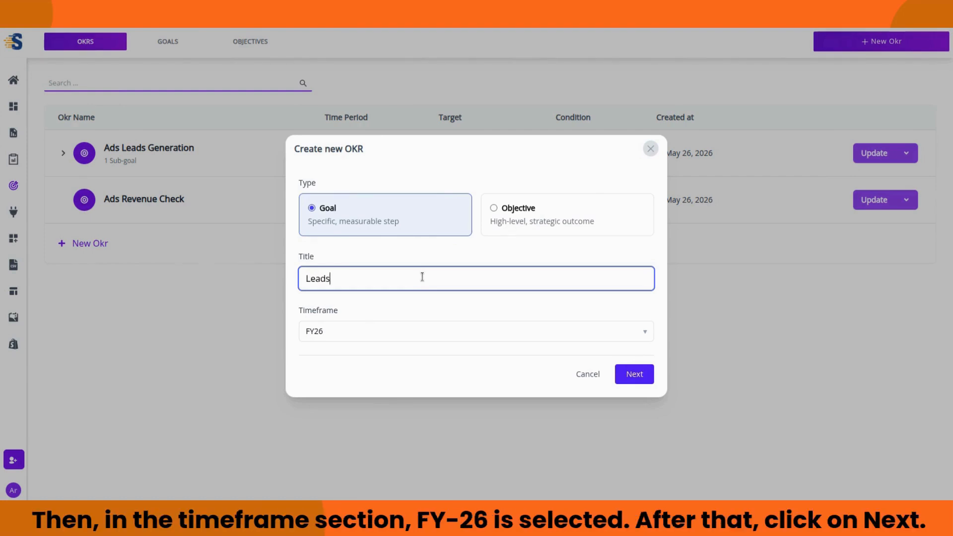
text( second subgoal)
click(485, 312)
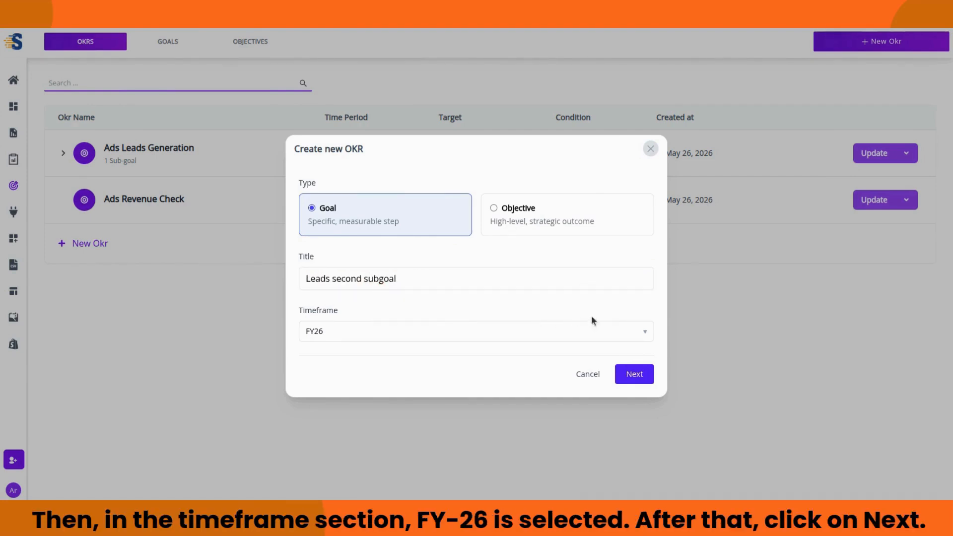
click(636, 374)
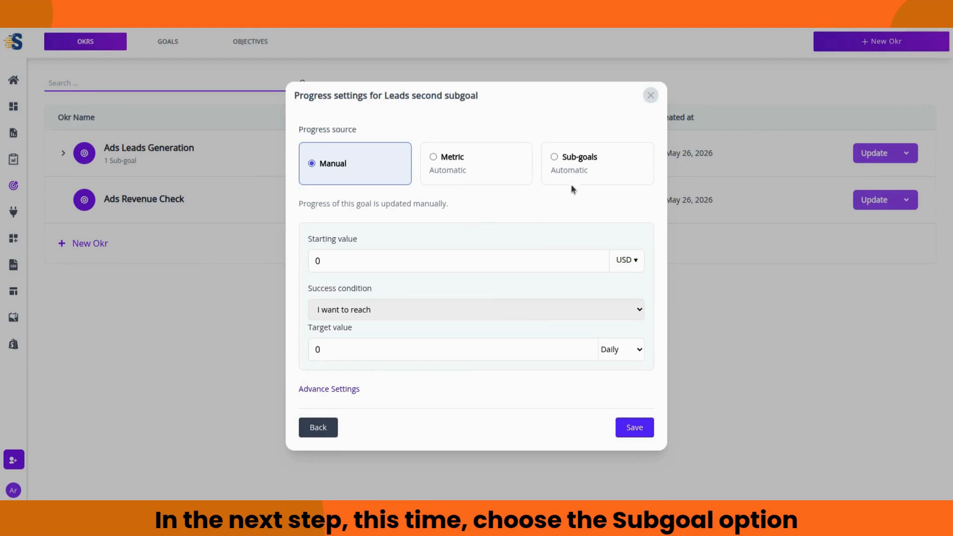
Set the goal's progress source to Sub-goals with Number # measurement and 2 decimals formatting, and save it.
click(574, 162)
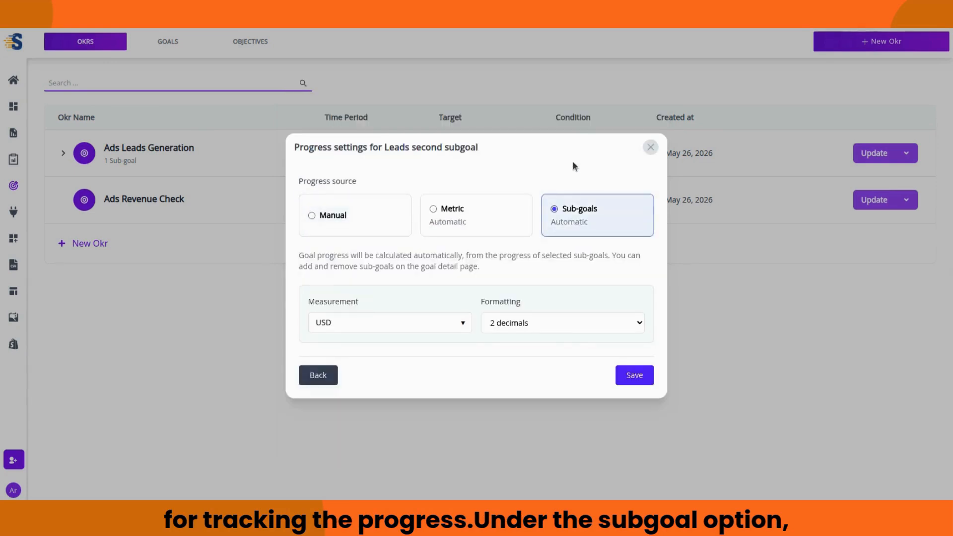
click(467, 320)
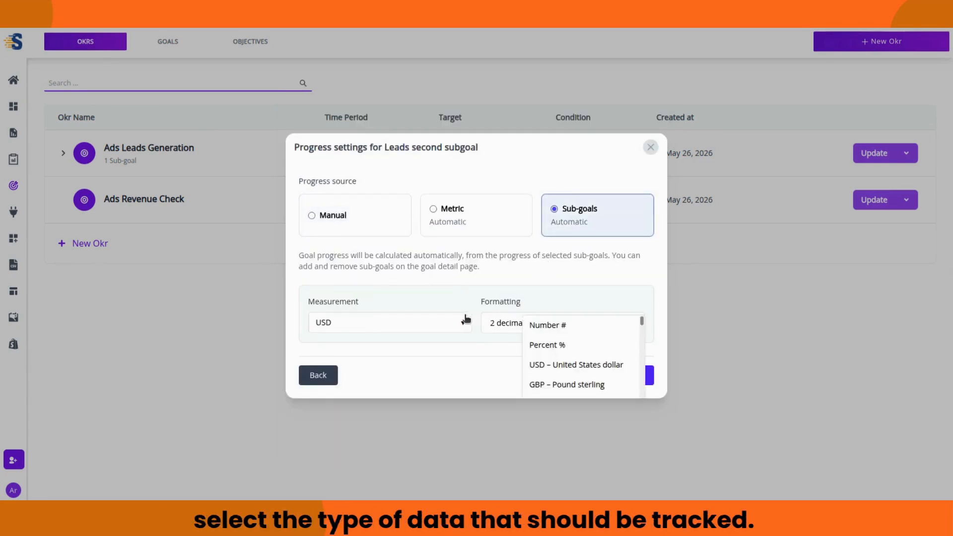
click(543, 323)
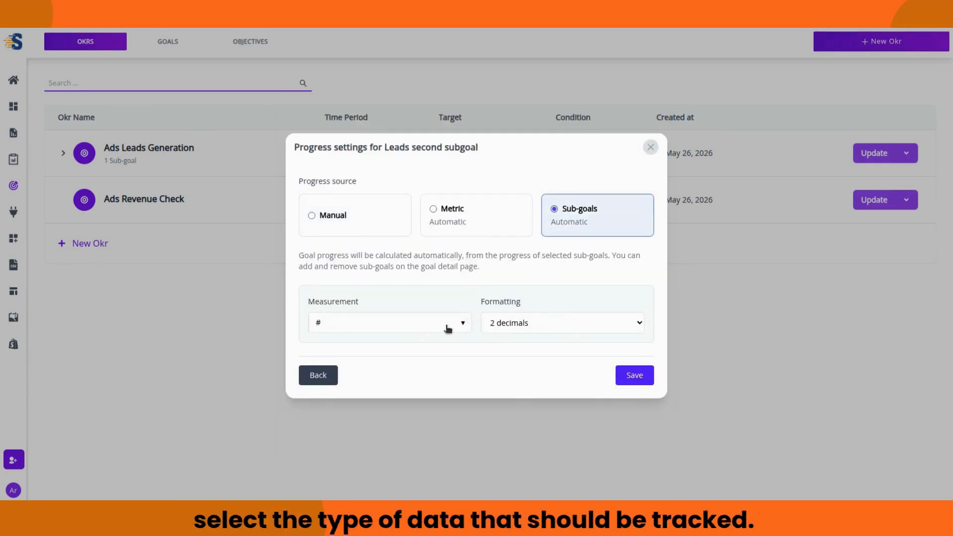
click(521, 328)
click(527, 343)
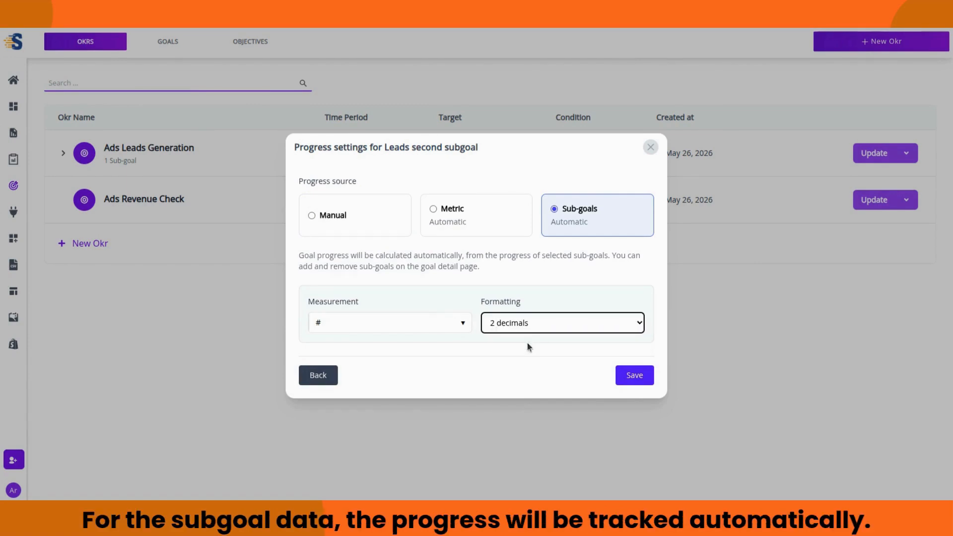
click(629, 376)
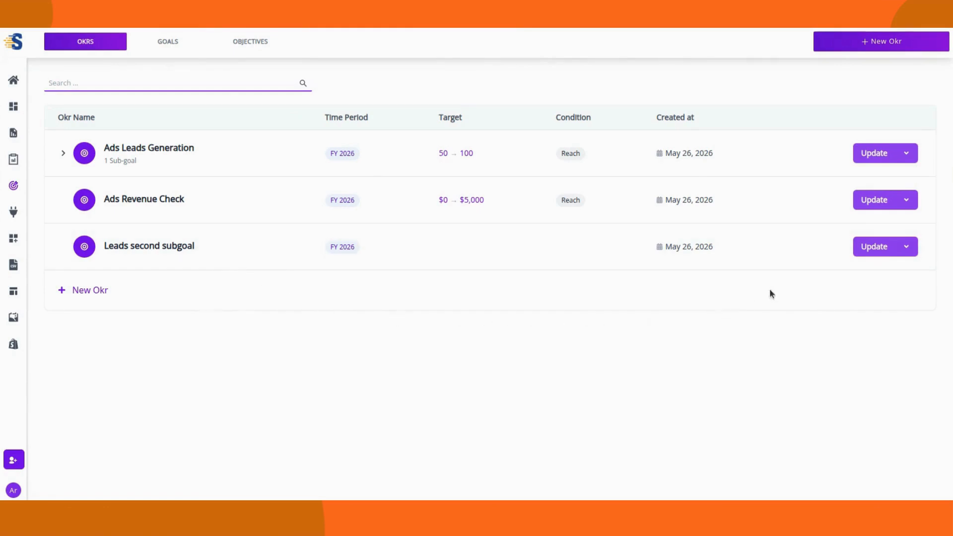
In the details of Ads Leads Generation, add the existing goal "Leads second subgoal" as a subgoal and save.
click(906, 154)
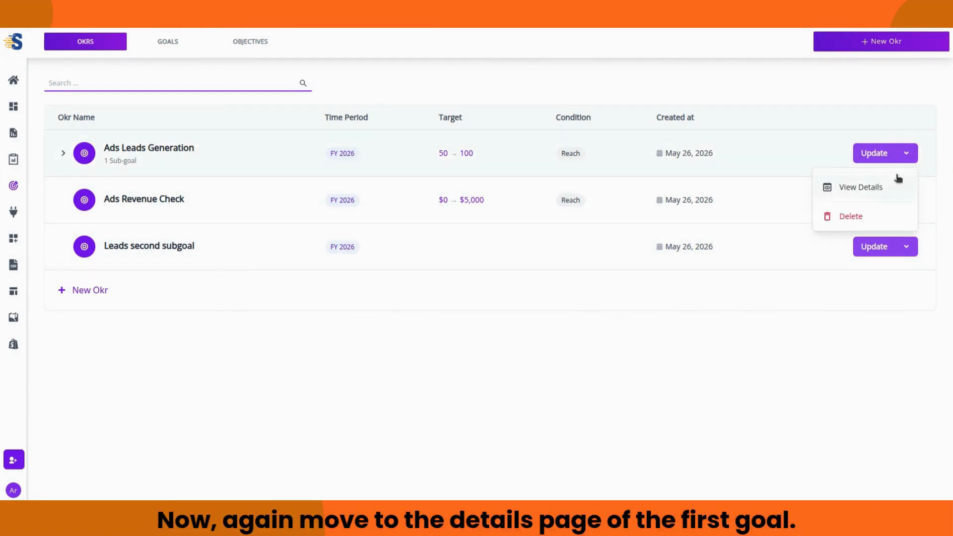
click(869, 192)
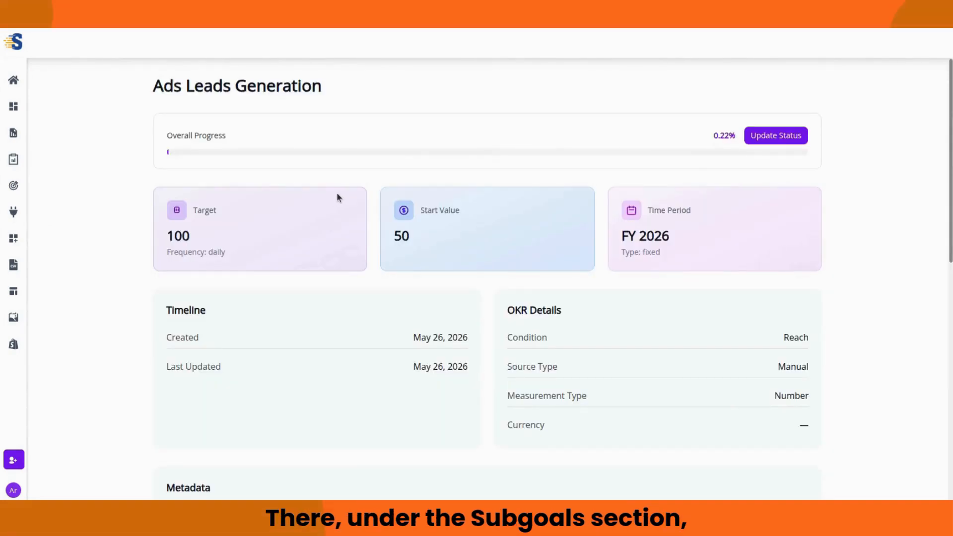
scroll(331, 196, down, 8)
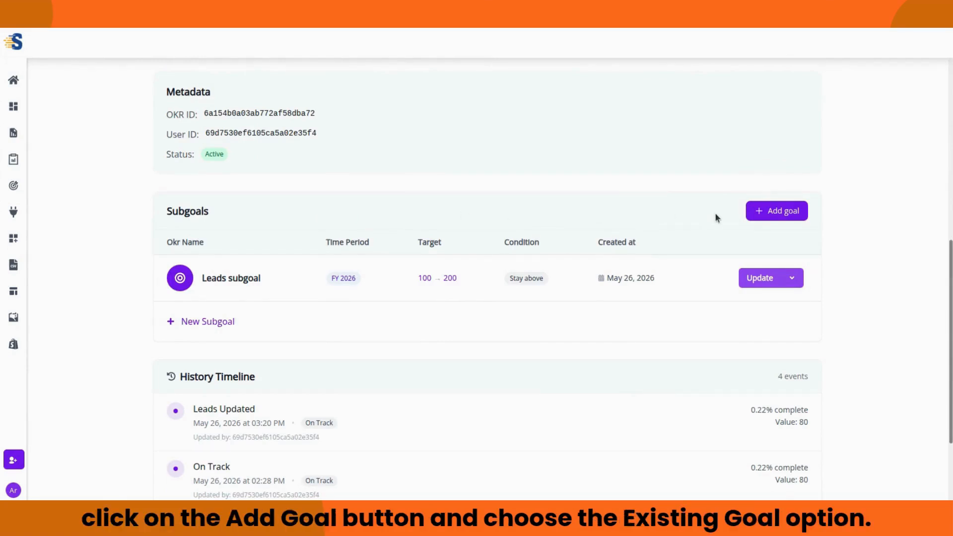
click(775, 213)
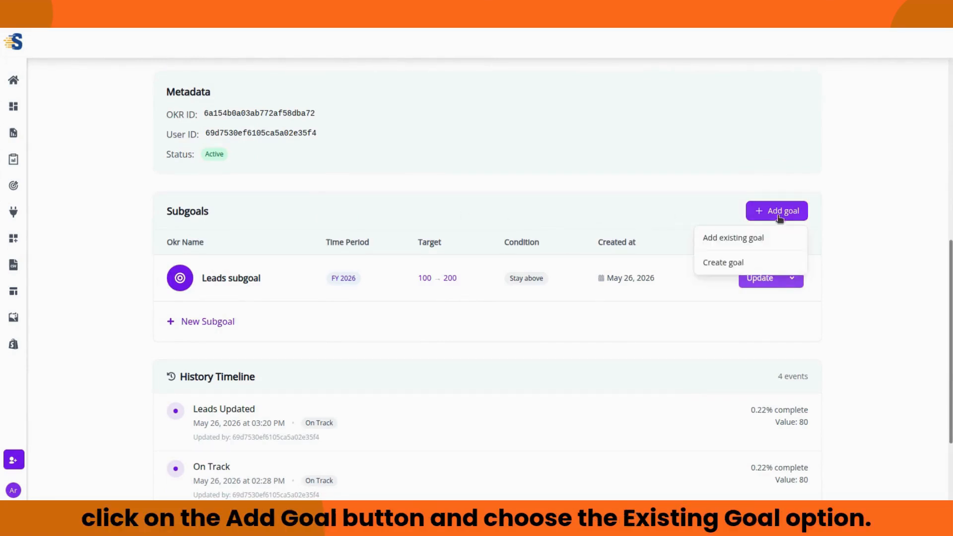
click(757, 239)
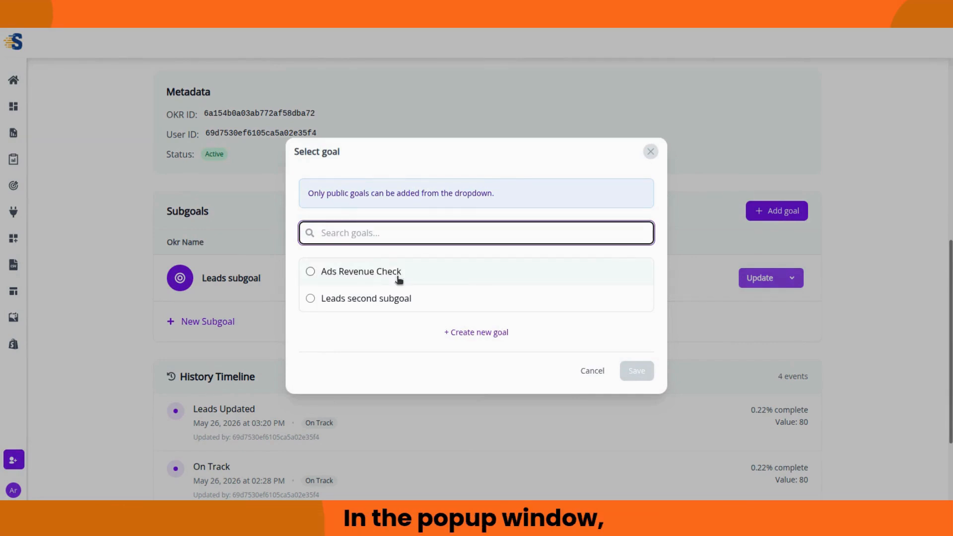
click(310, 299)
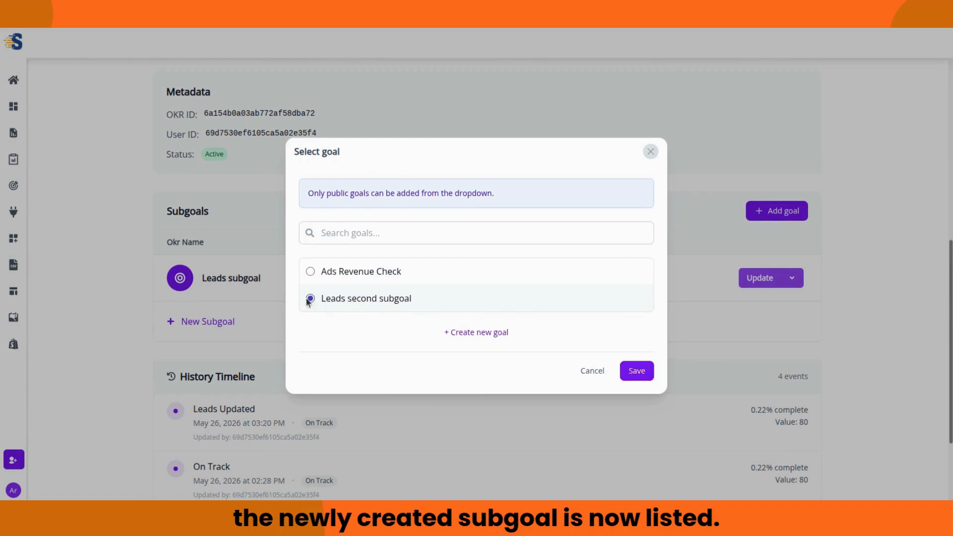
click(637, 370)
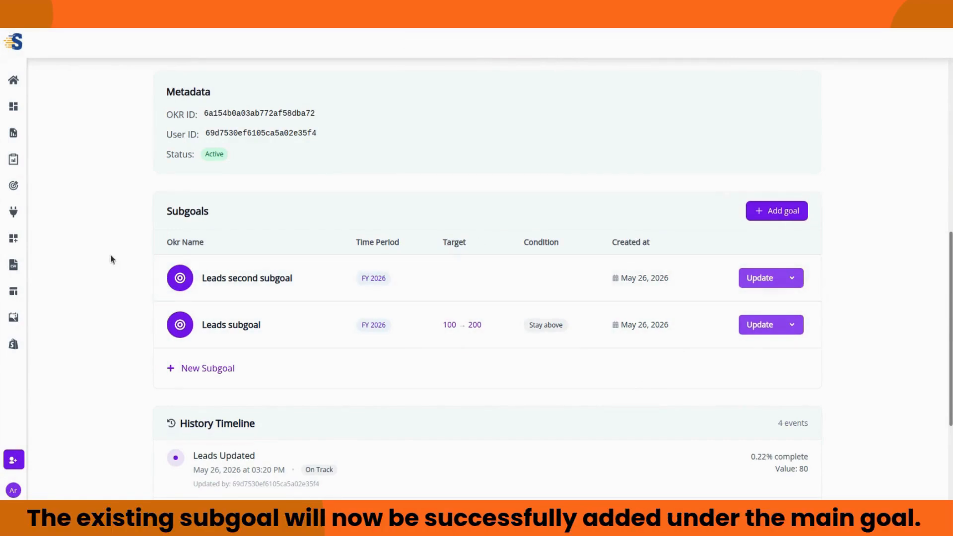
Review the subgoals nested under Ads Leads Generation in the OKR list, and view the list of all goals.
scroll(110, 259, up, 10)
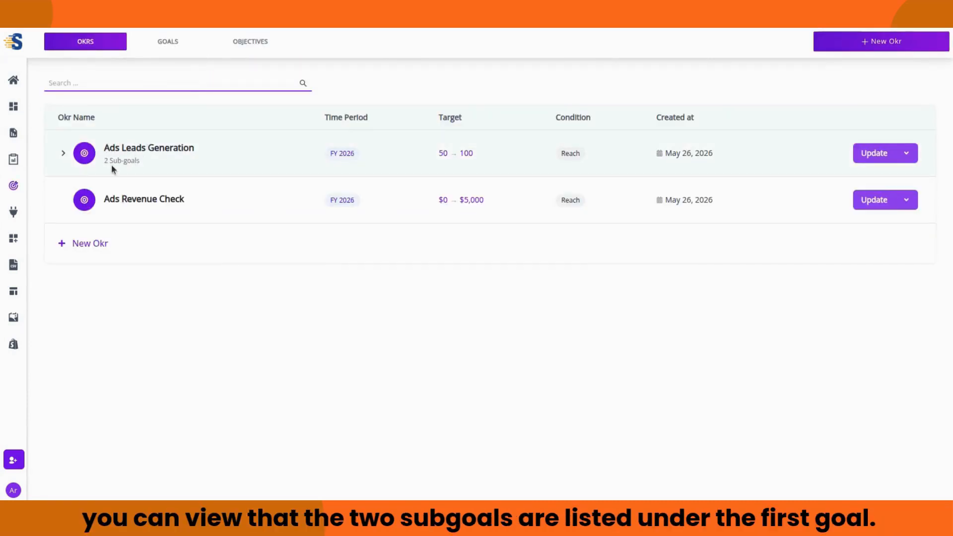
click(63, 153)
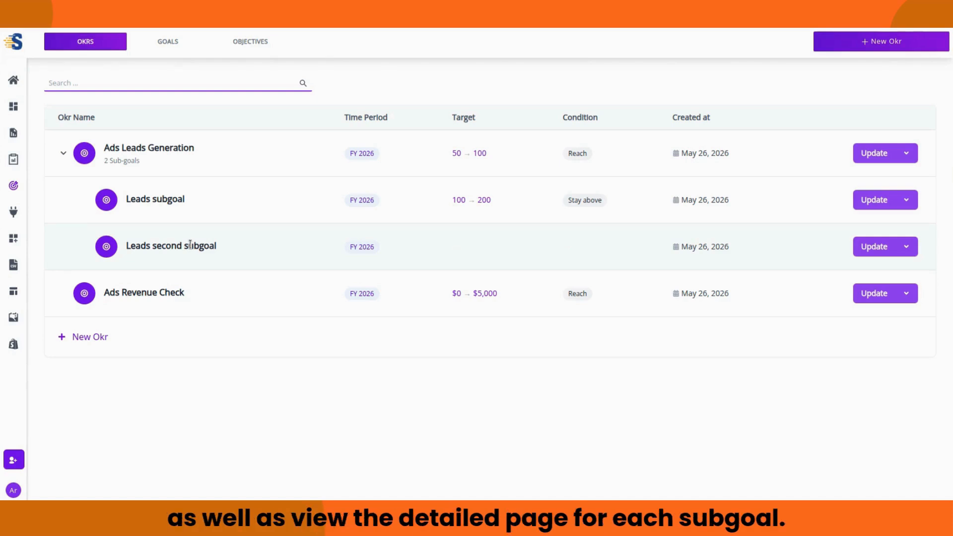
click(64, 155)
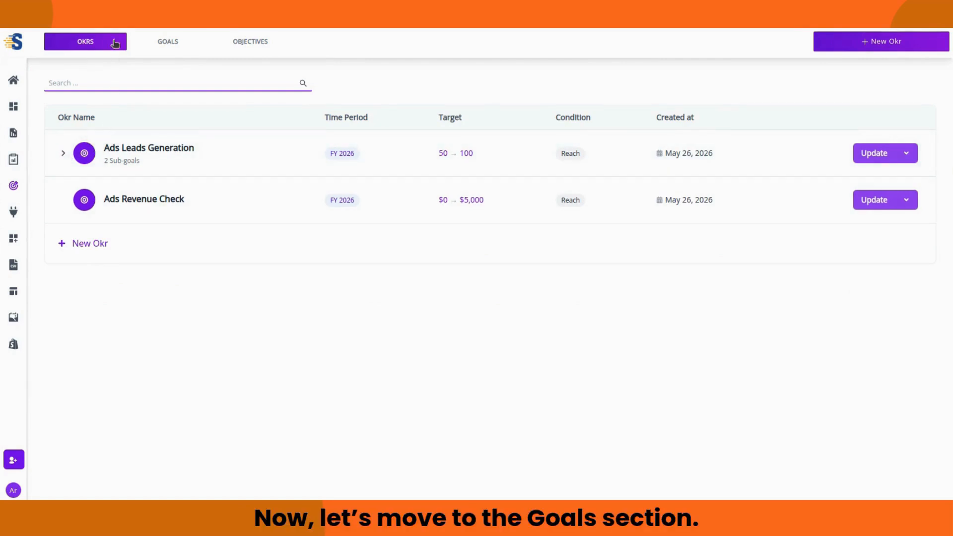
click(160, 46)
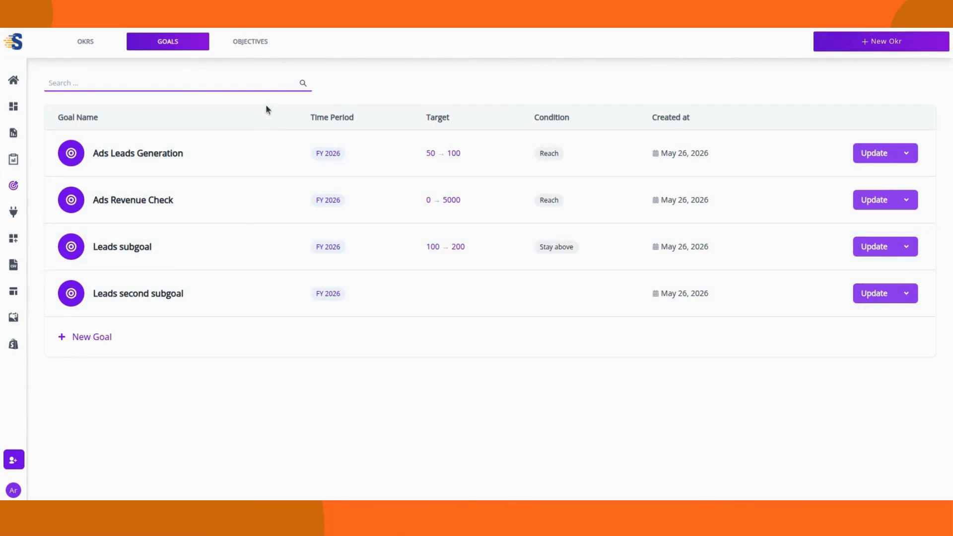
From the objectives list, create a new OKR of type Objective titled "Increase Leads Objective" with timeframe FY26 and continue to its progress settings.
click(252, 44)
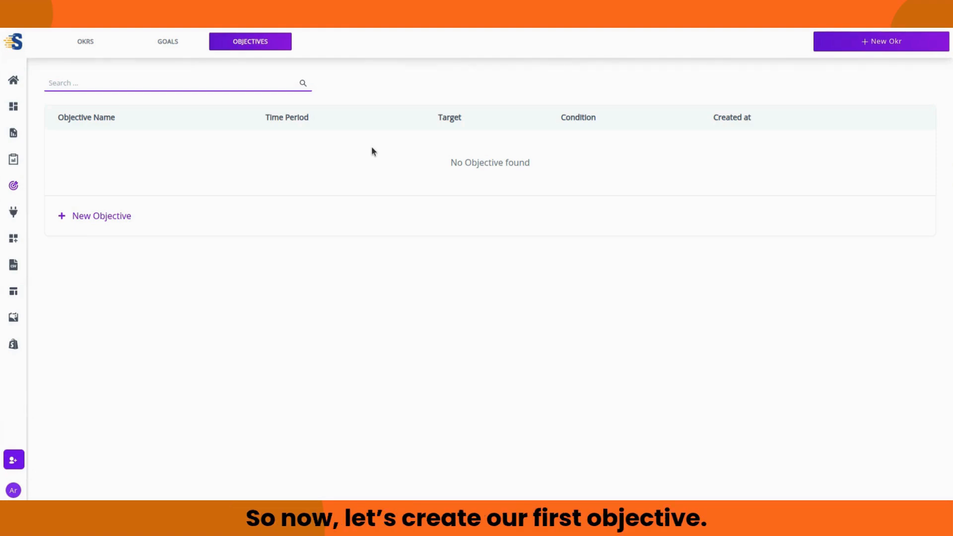
click(844, 43)
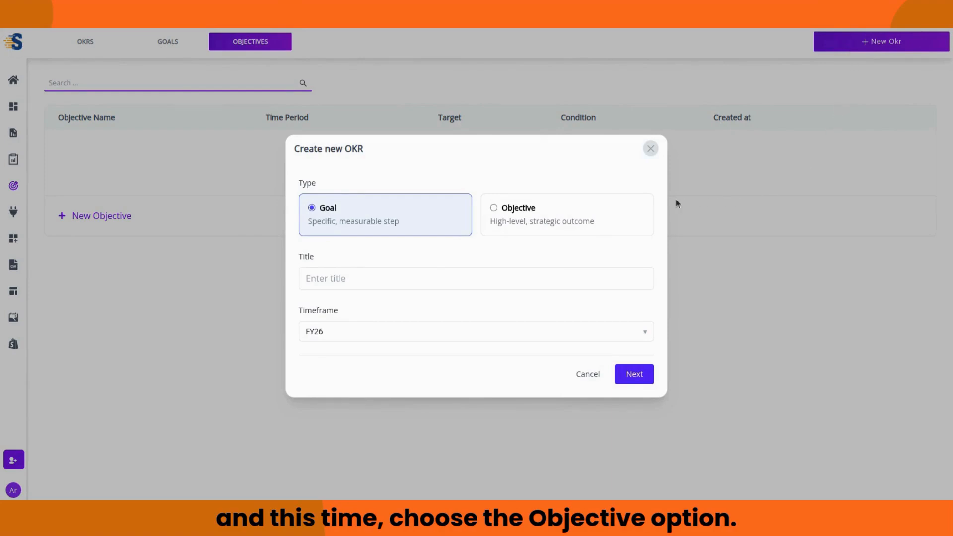
click(542, 217)
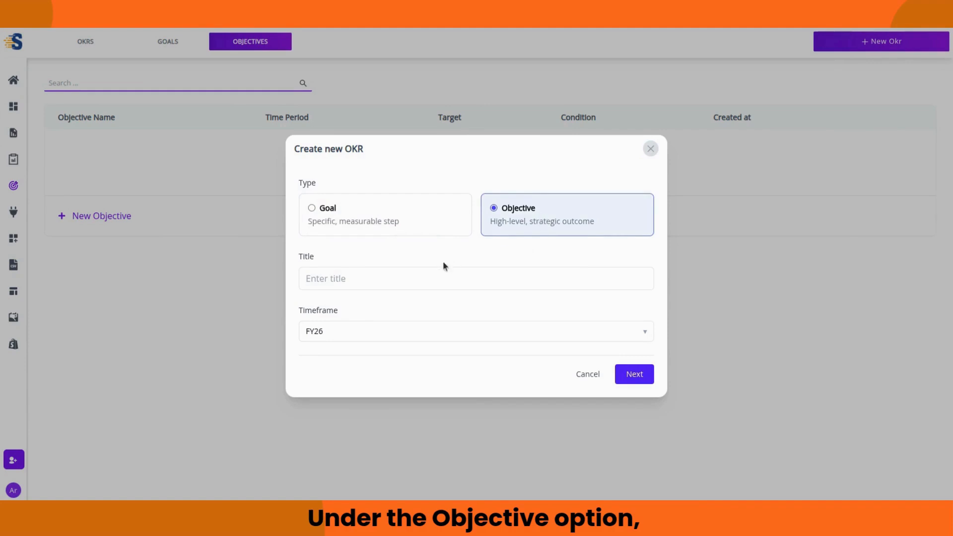
click(413, 273)
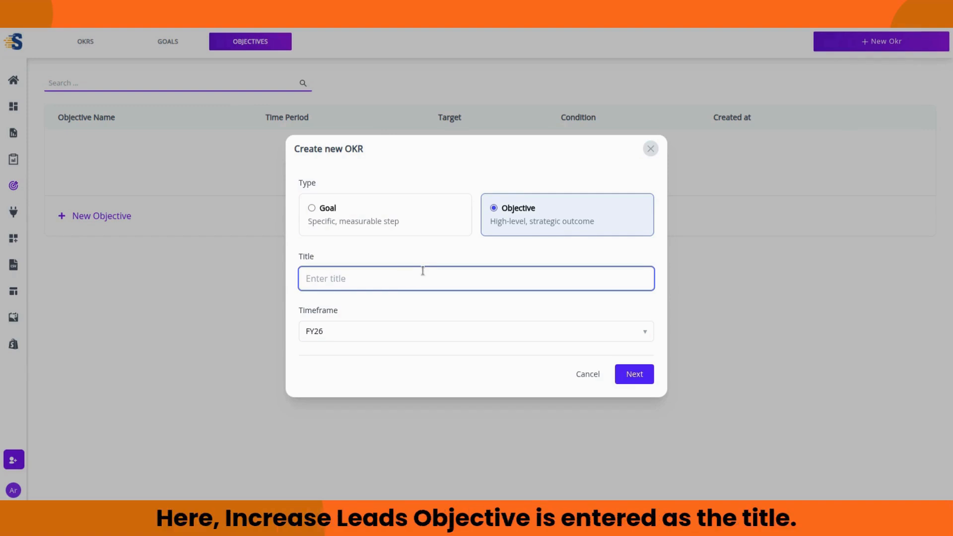
text(Increase Leads Objective)
click(526, 297)
click(633, 372)
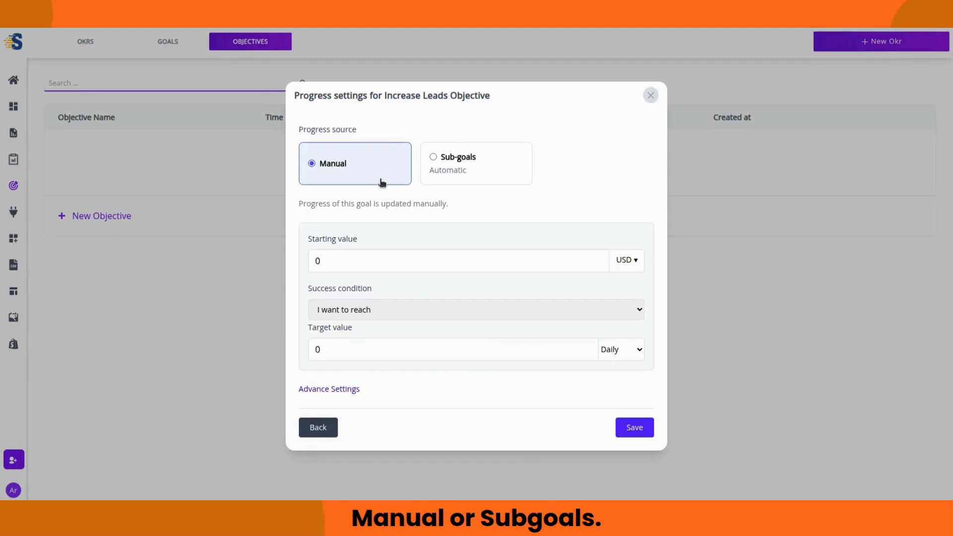
Keep the objective's progress source Manual, with a starting value of 200 in the Number # unit and a daily target value of 250.
click(432, 175)
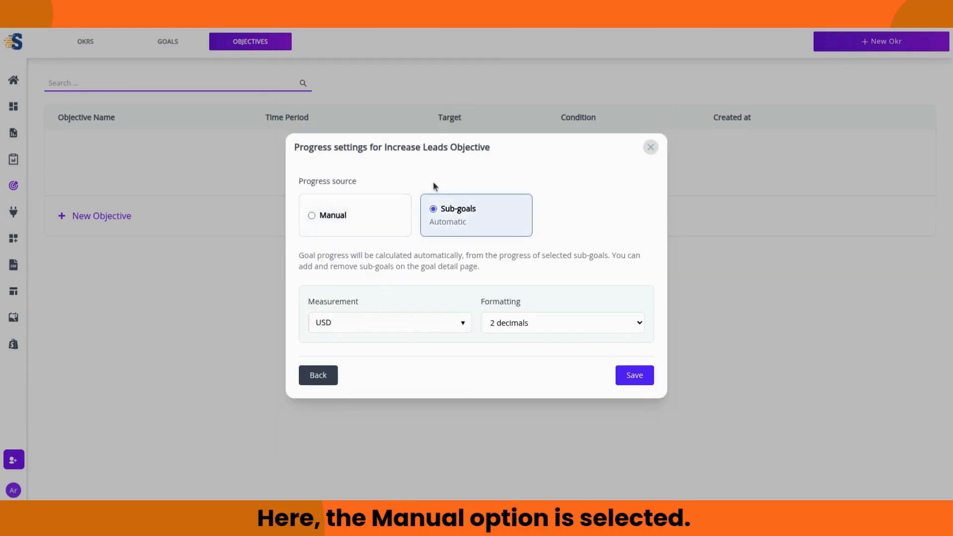
click(384, 217)
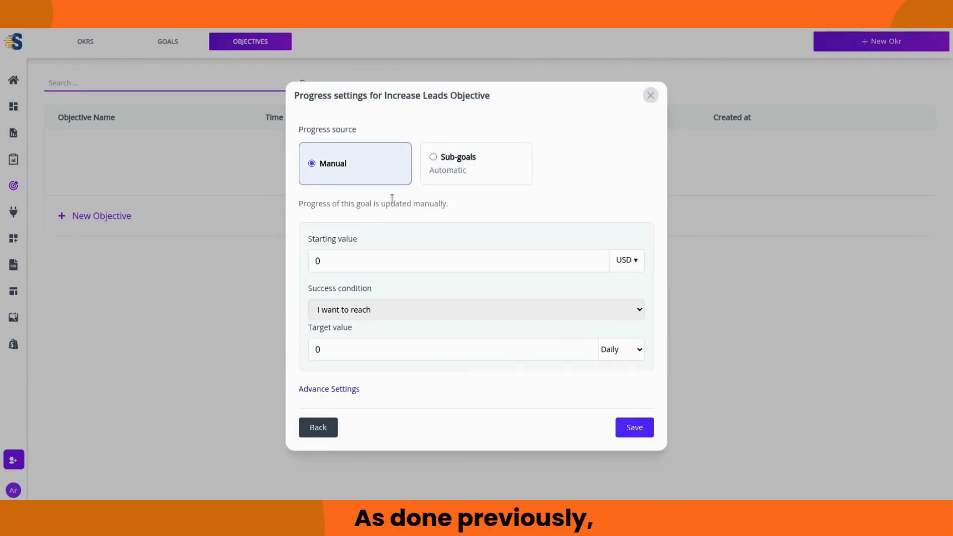
click(623, 266)
click(566, 263)
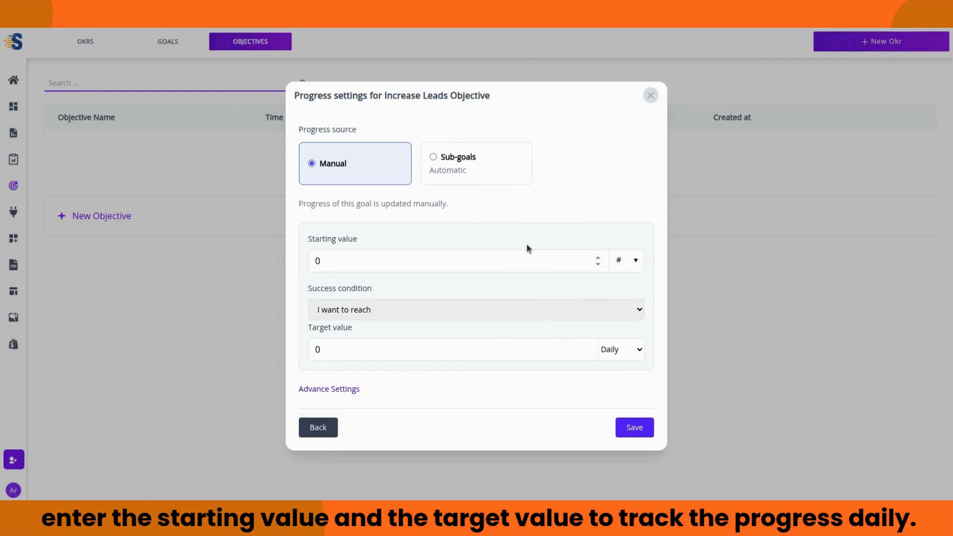
key(ctrl+a)
text(200)
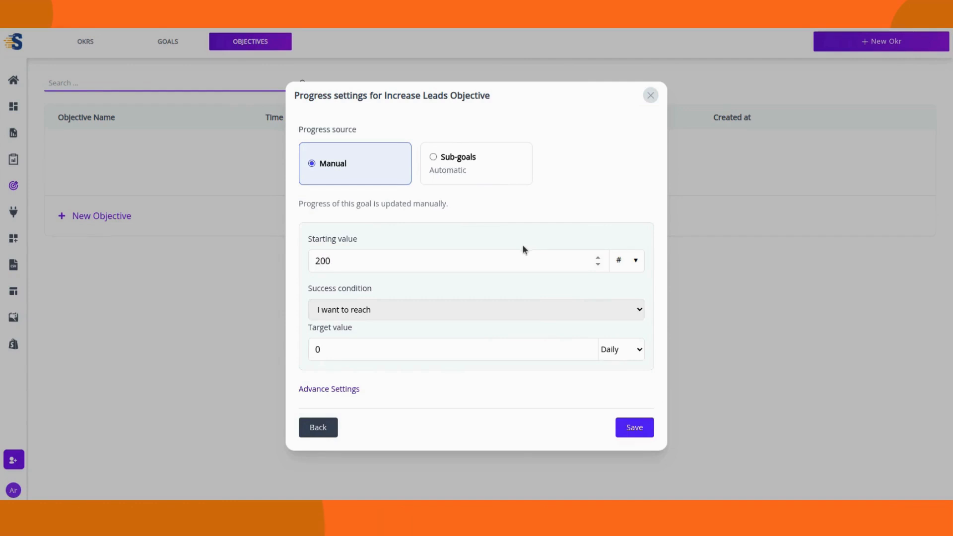
key(ctrl+a)
text(0250)
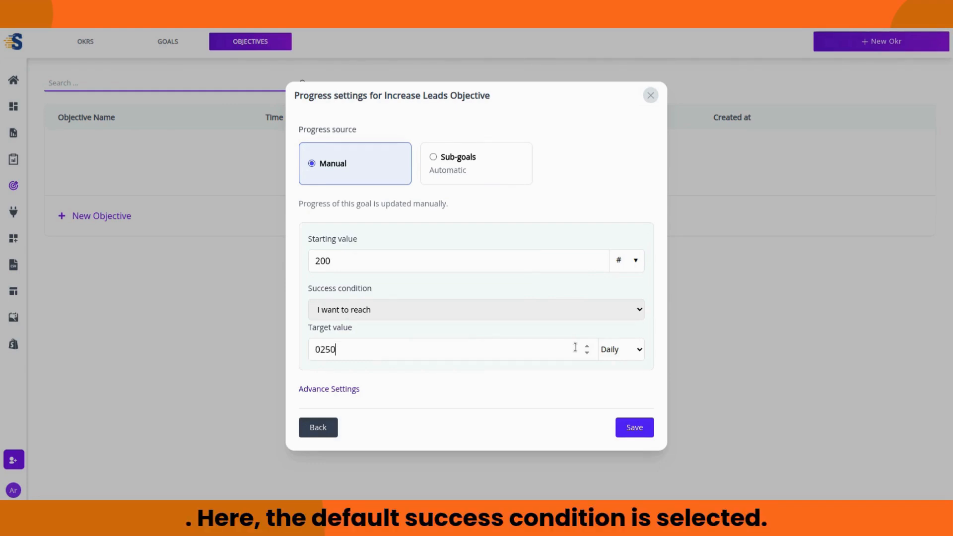
Remove the leading zero from the objective's target value to make it 250, and keep its frequency Daily.
key(Home)
key(Delete)
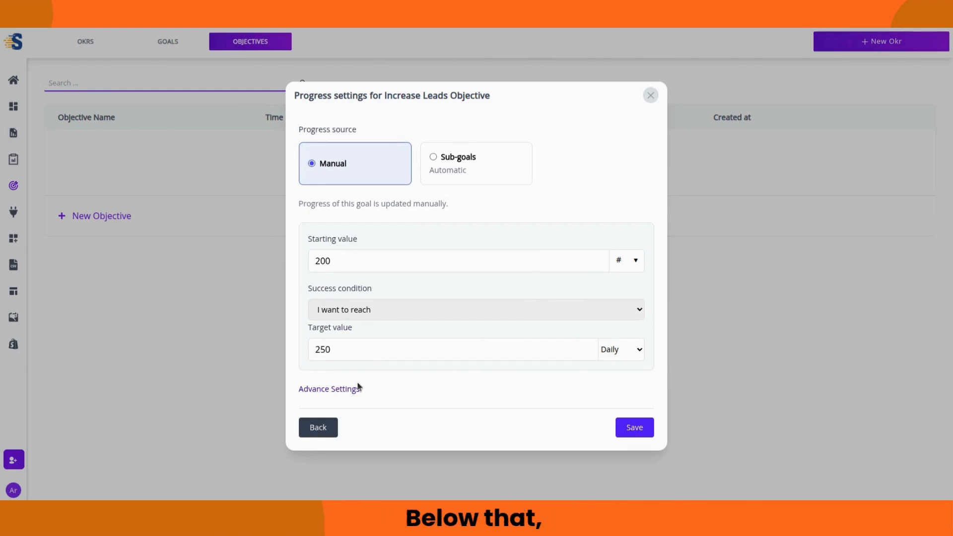
click(634, 351)
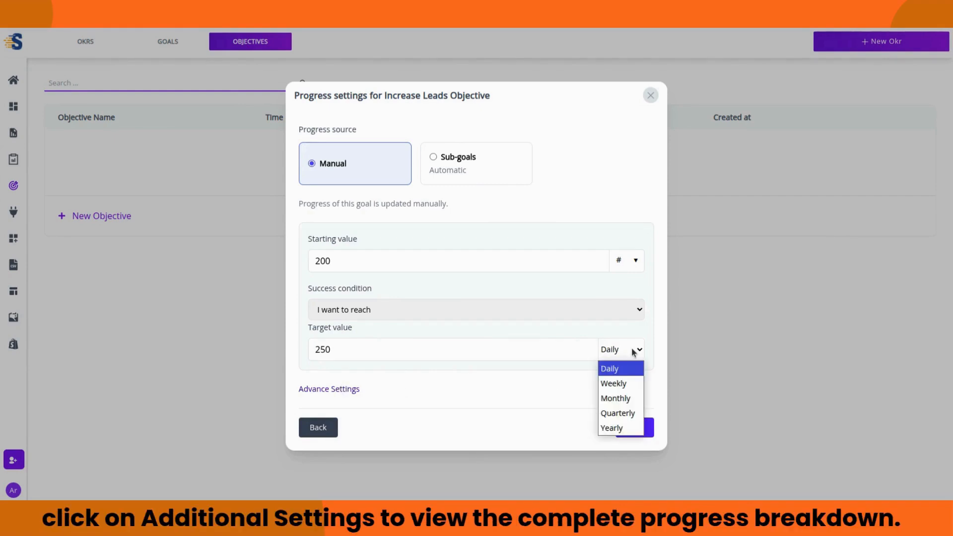
click(634, 350)
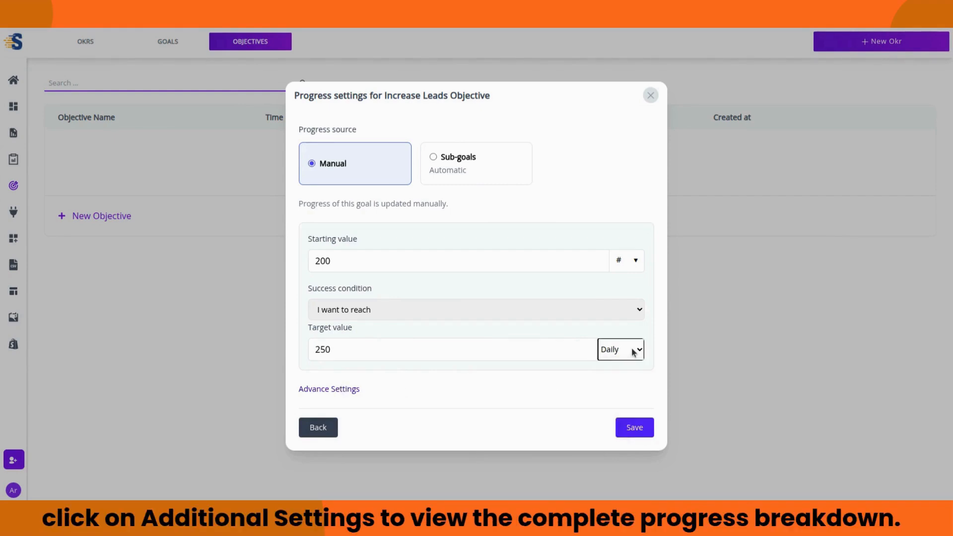
Open the objective's advanced target values, save them with the yearly breakdown as calculated, and save the objective.
click(318, 390)
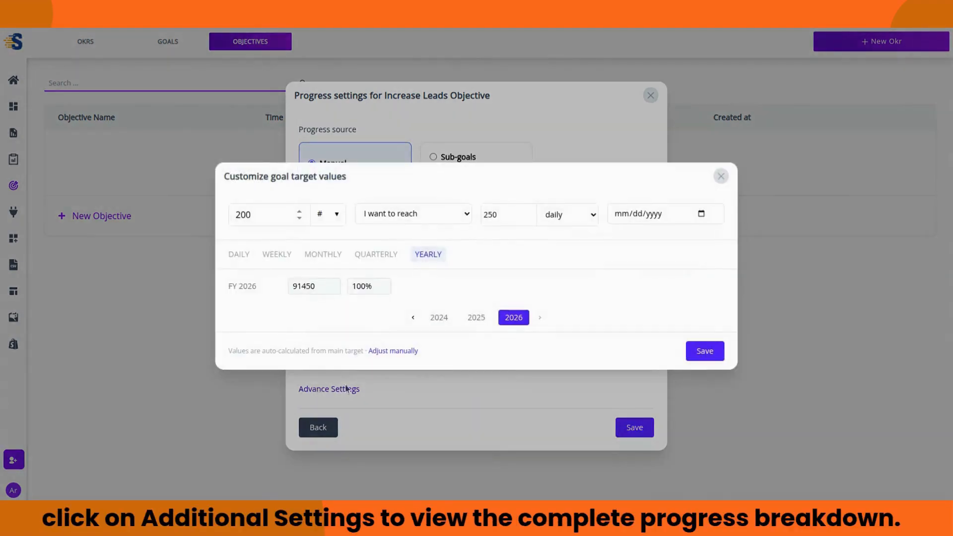
click(705, 351)
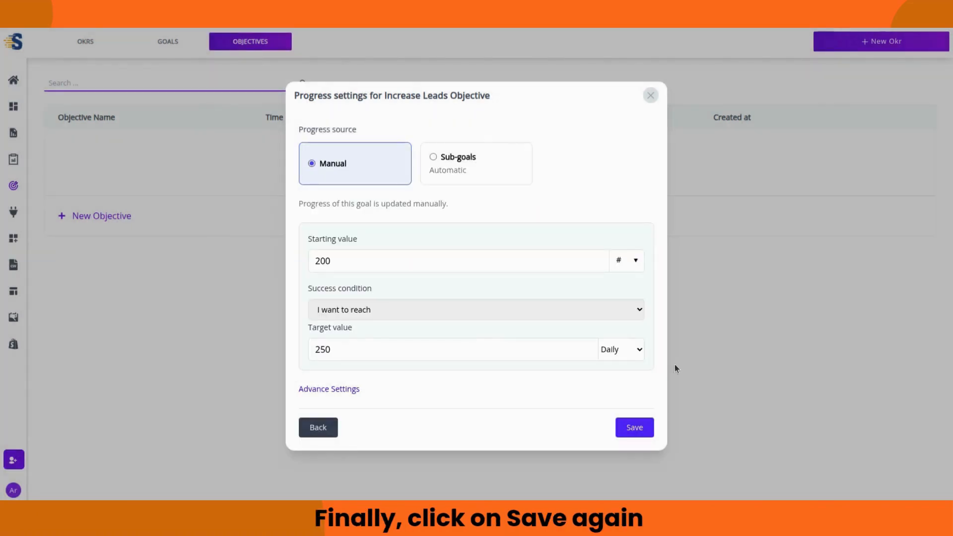
click(635, 429)
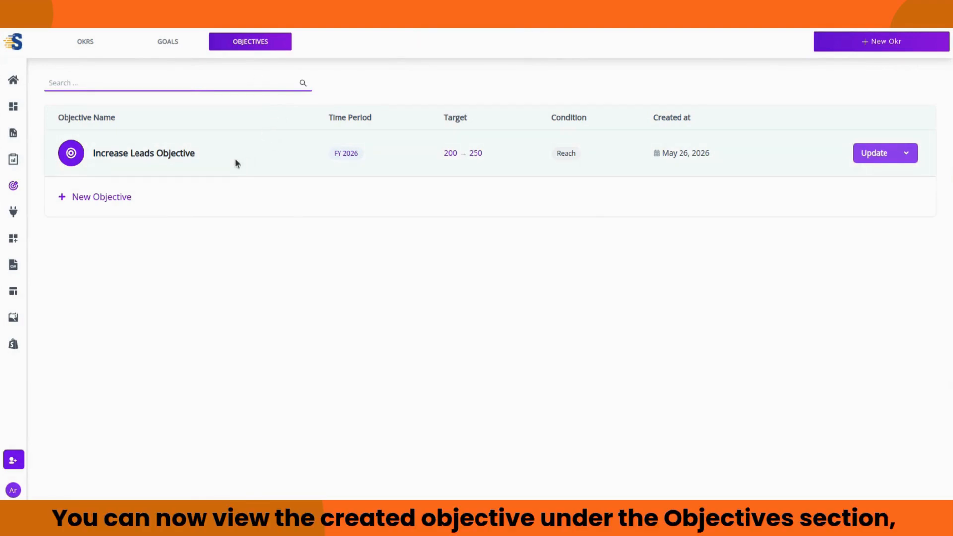
From the list of all OKRs, open the details of Increase Leads Objective and review its progress, metadata, subgoals and history sections.
click(95, 42)
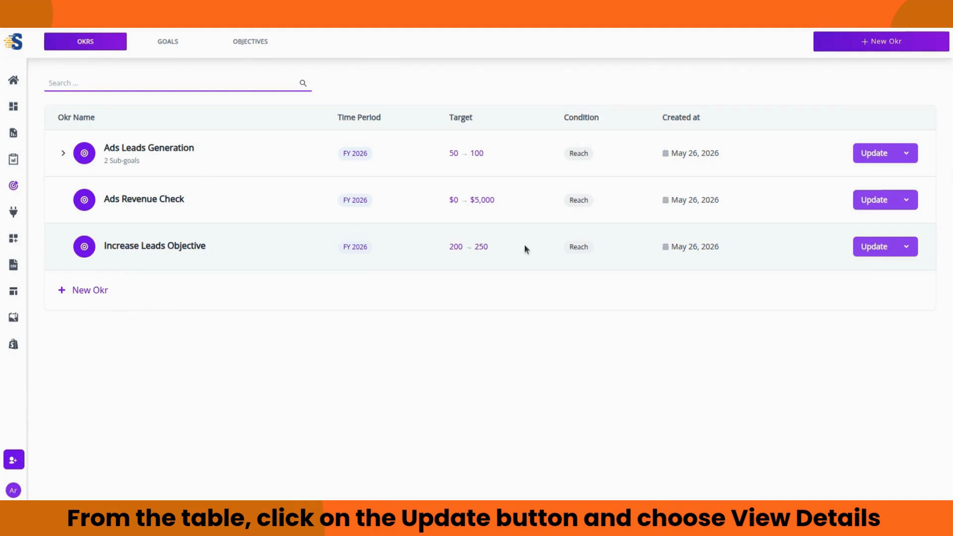
click(906, 246)
click(891, 283)
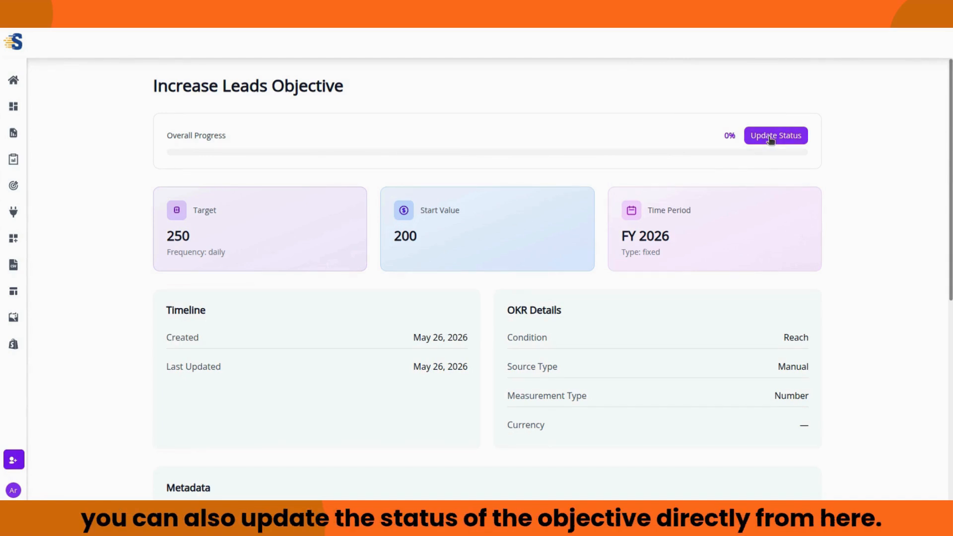
scroll(725, 165, down, 5)
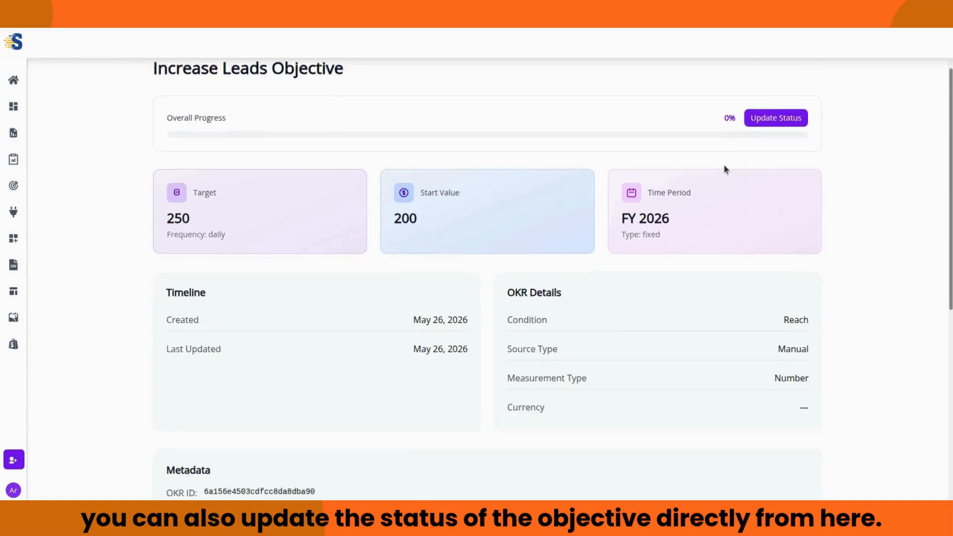
scroll(722, 175, down, 1)
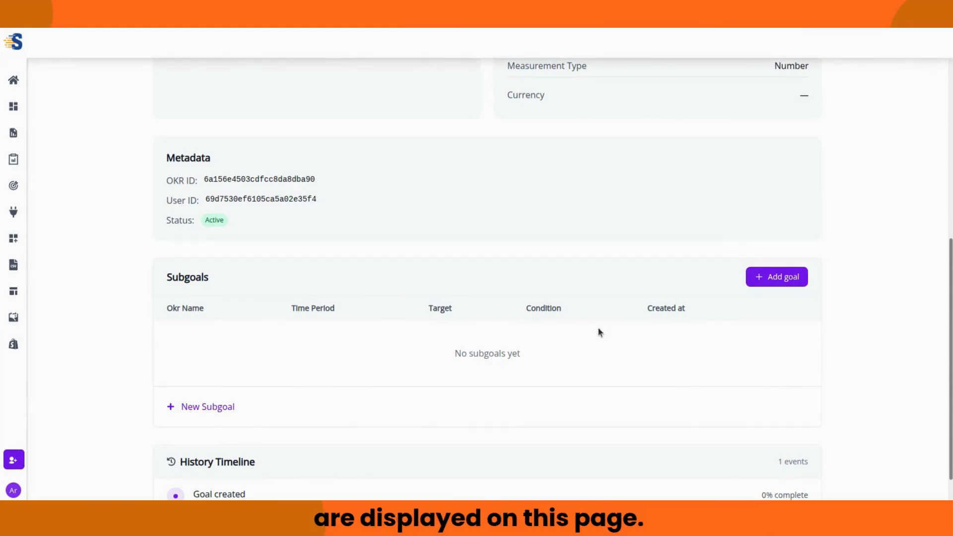
scroll(599, 333, down, 1)
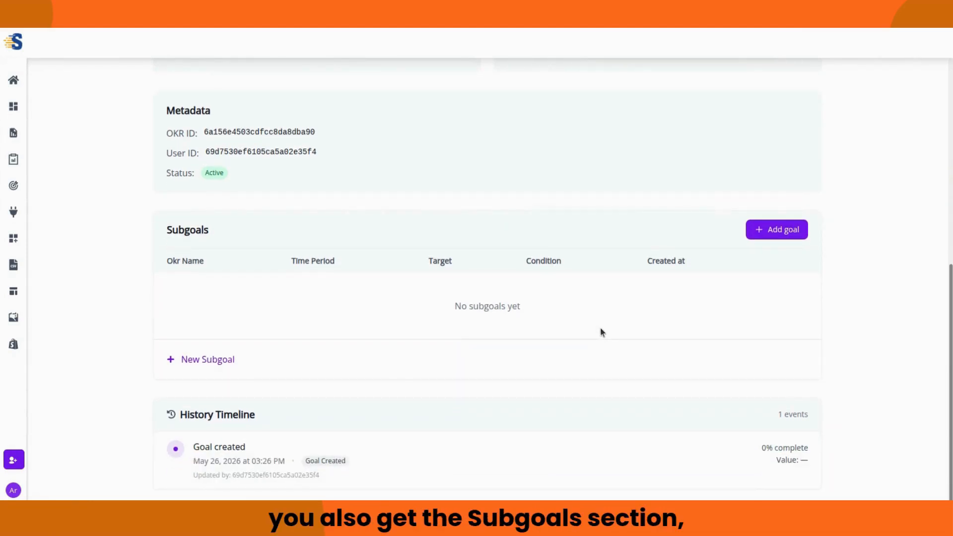
scroll(601, 333, up, 5)
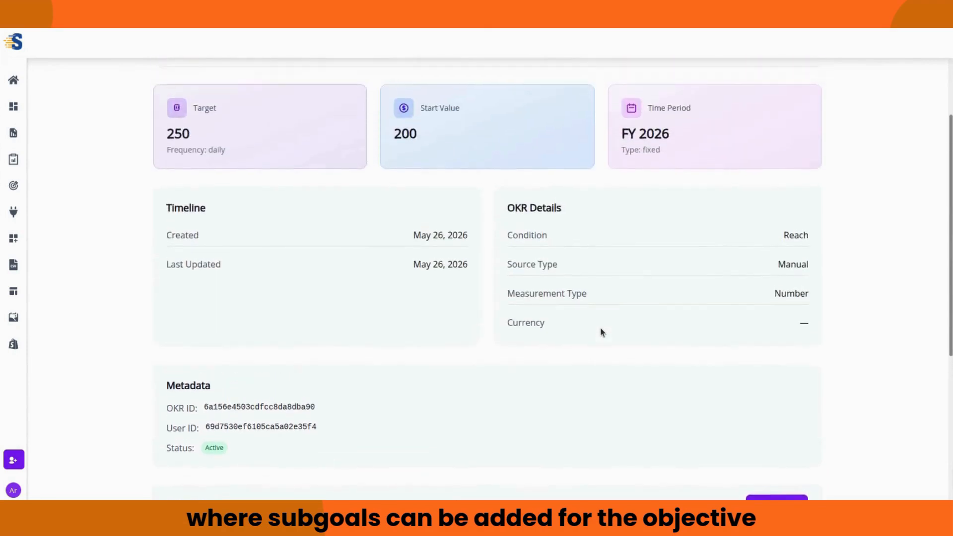
scroll(601, 332, up, 2)
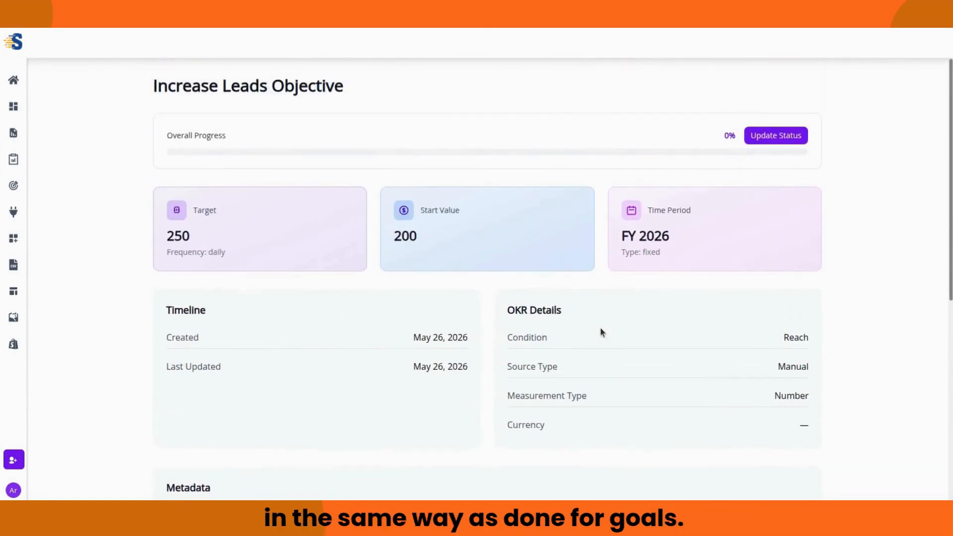